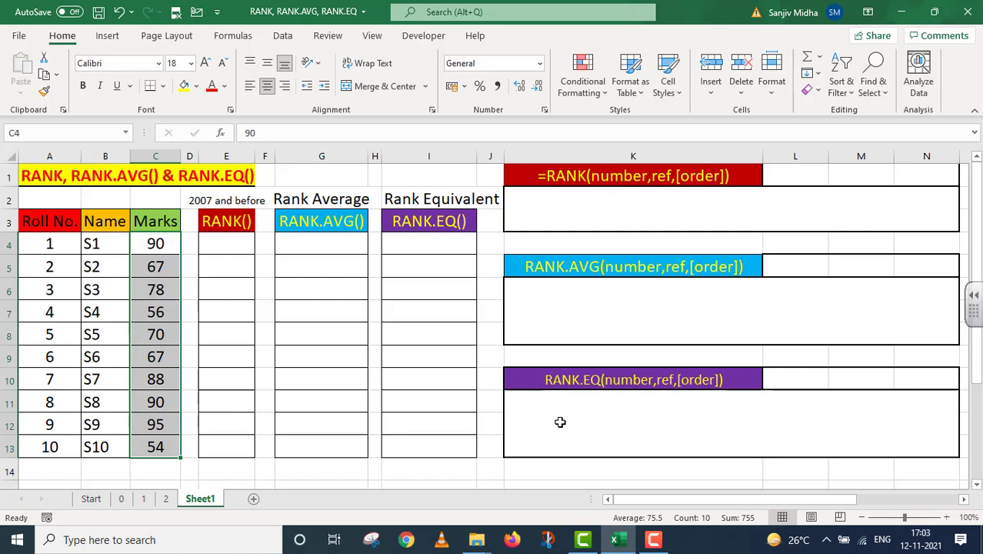
Enter =RANK(C4,$C$4:$C$13,0) in E4 for descending ranks of the marks and fill it down through E13.
left_click(225, 243)
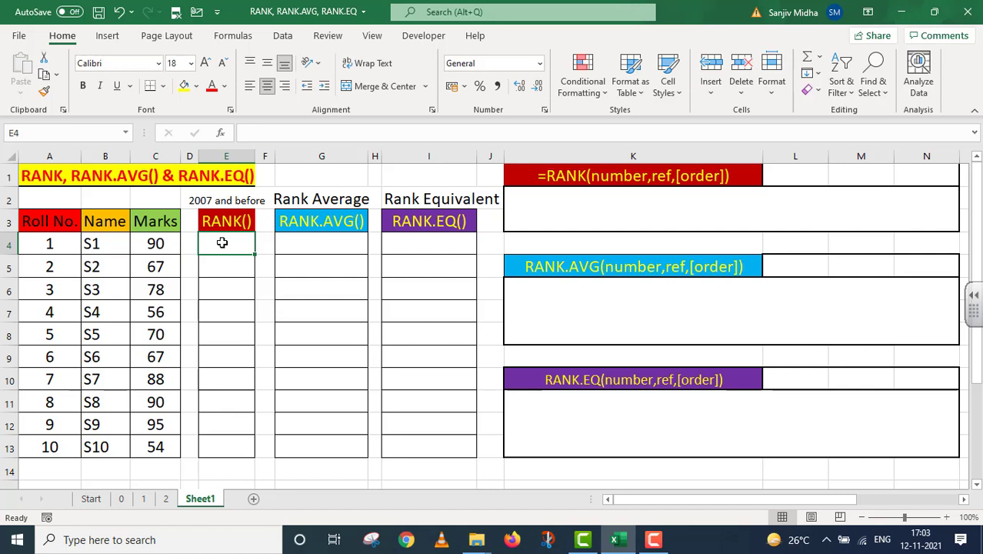
type("=")
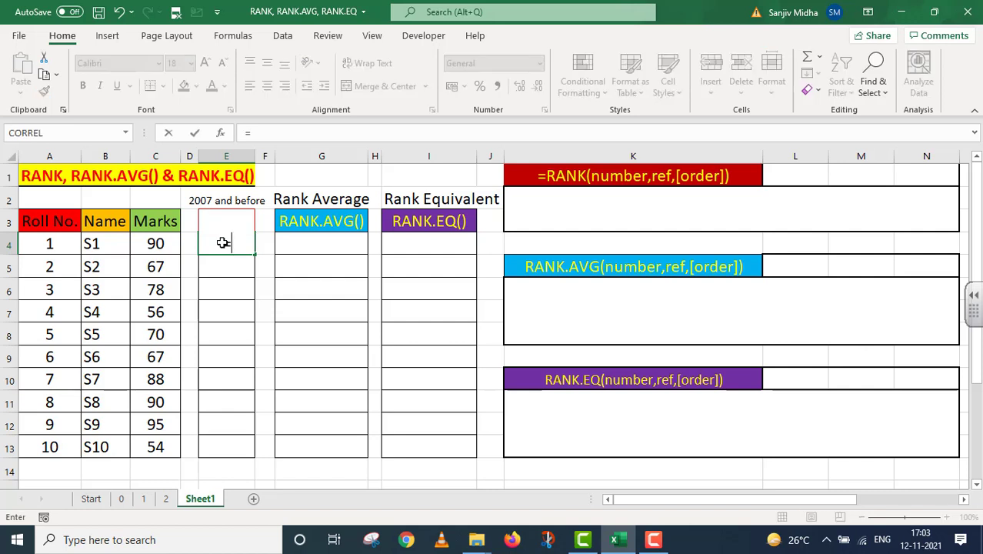
type("RANK(")
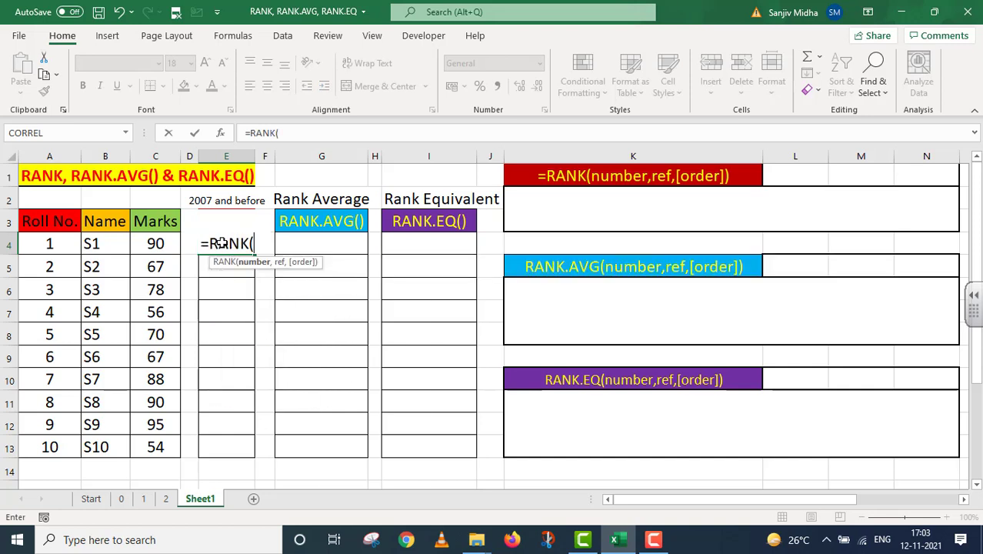
left_click(157, 246)
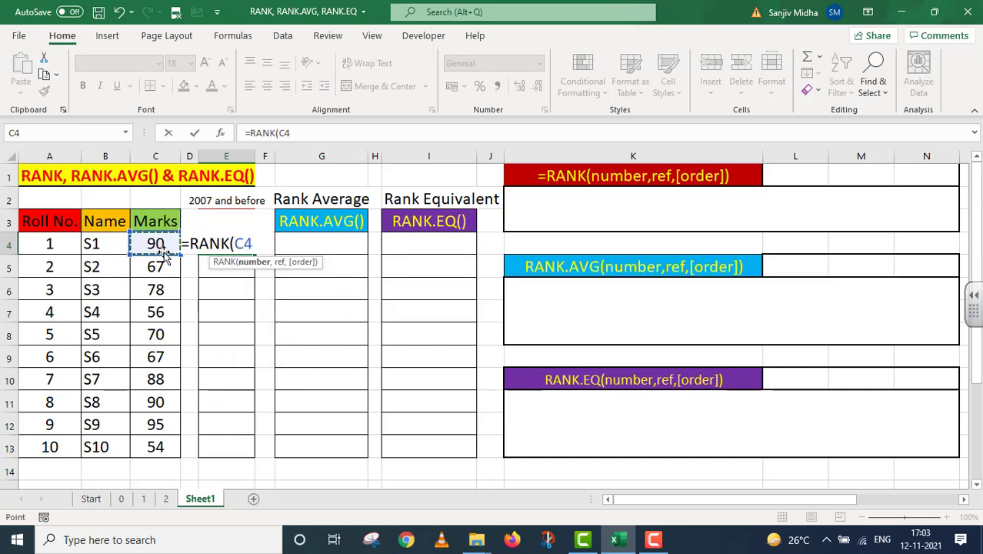
type(",")
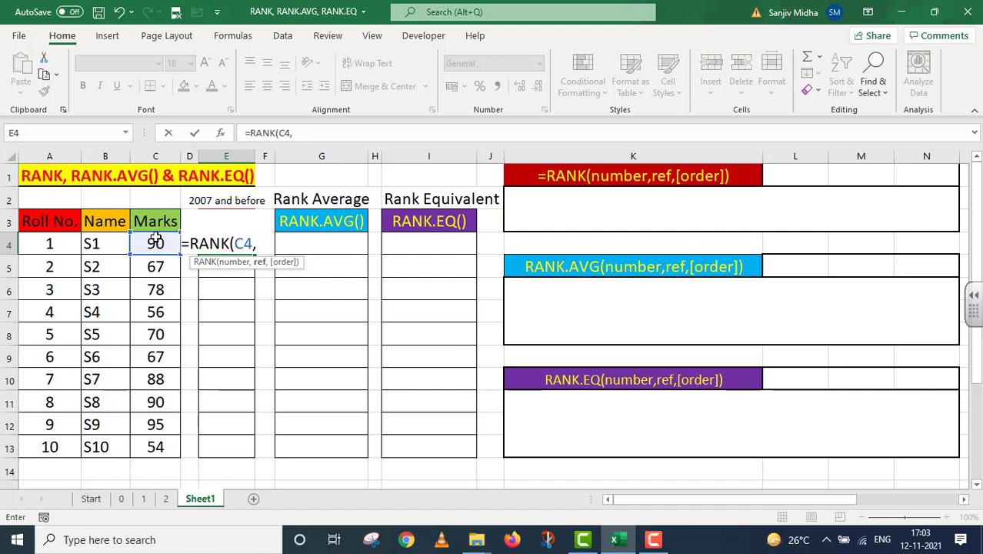
left_click_drag(155, 238, 153, 442)
key("F4")
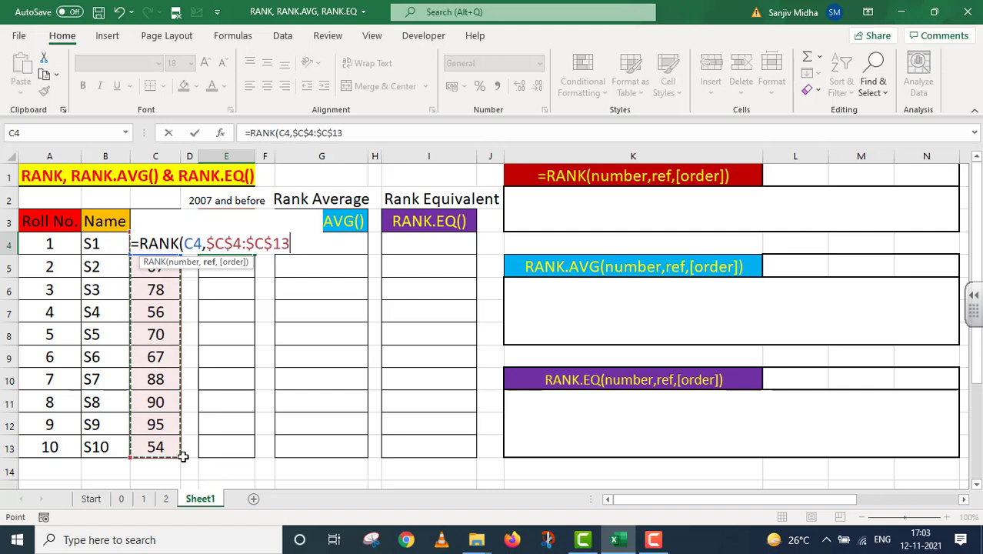
type(",")
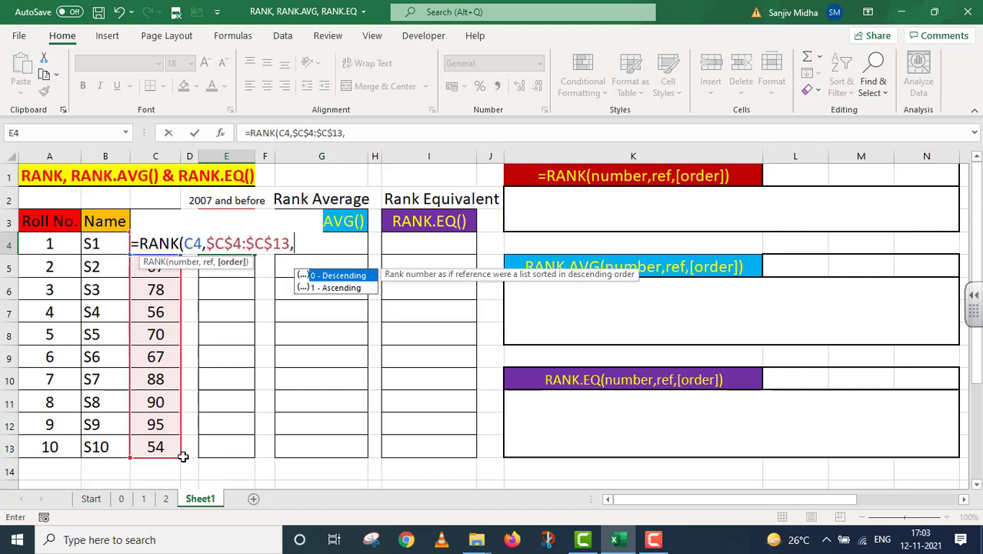
double_click(338, 274)
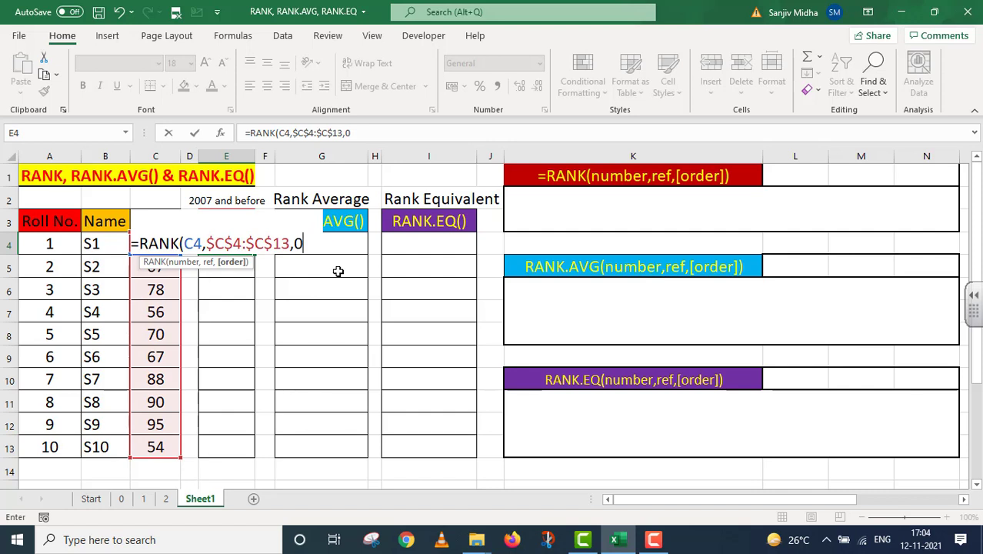
type(")")
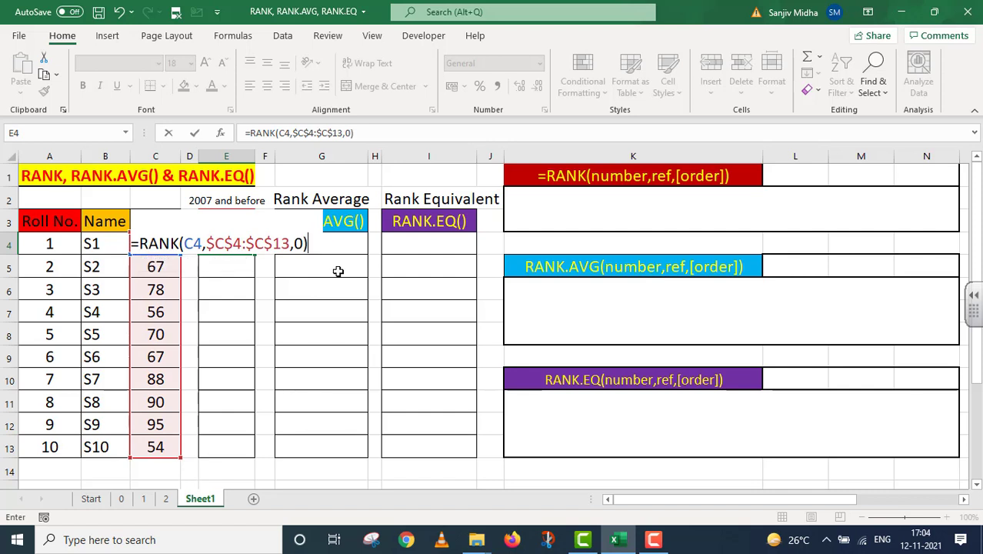
key("Return")
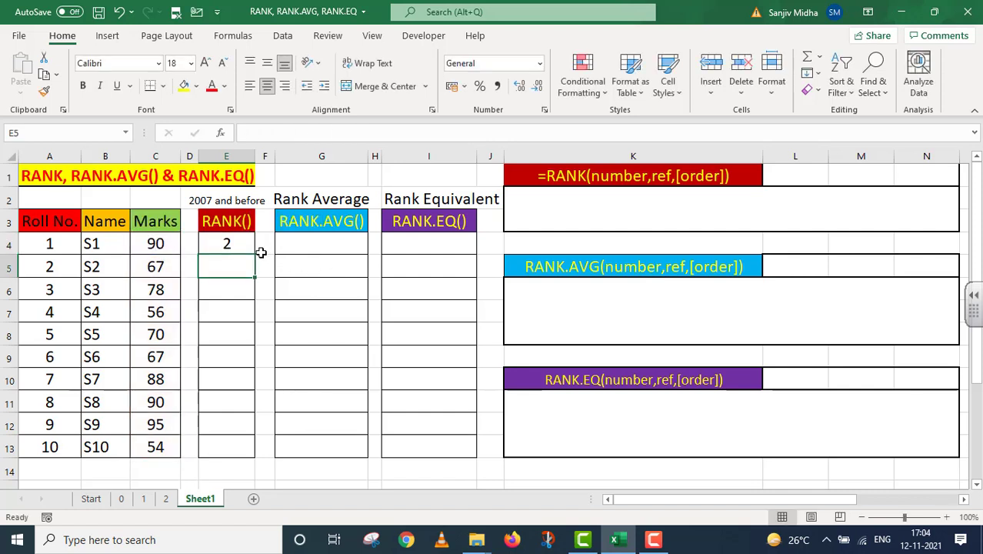
left_click(240, 243)
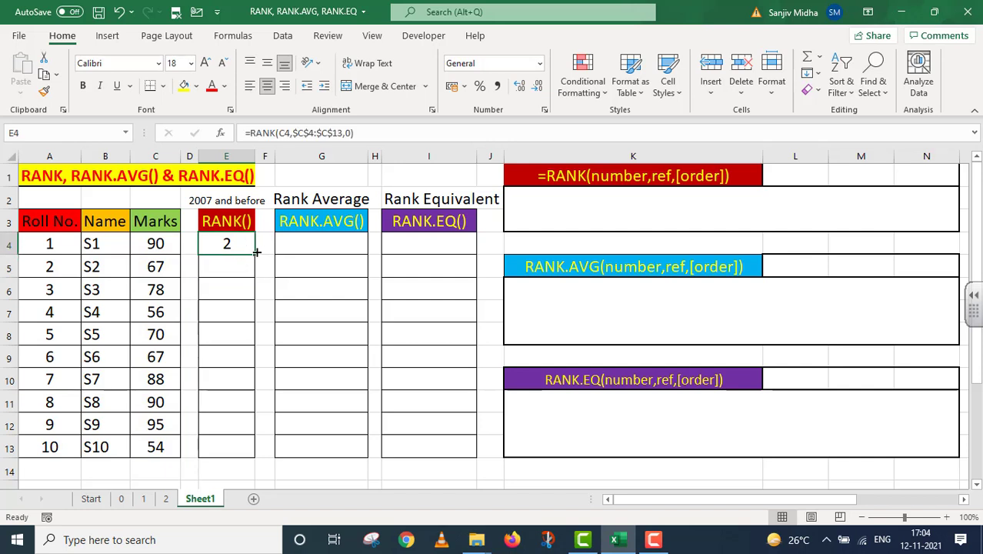
left_click_drag(256, 254, 254, 456)
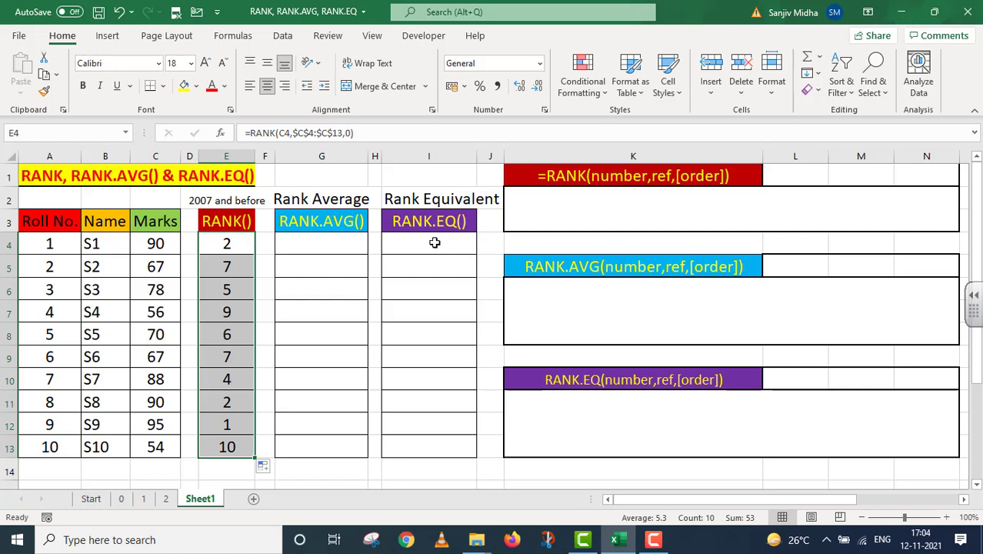
Enter =RANK.EQ(C4,$C$4:$C$13,0) in I4 and fill the formula down through I13.
double_click(409, 245)
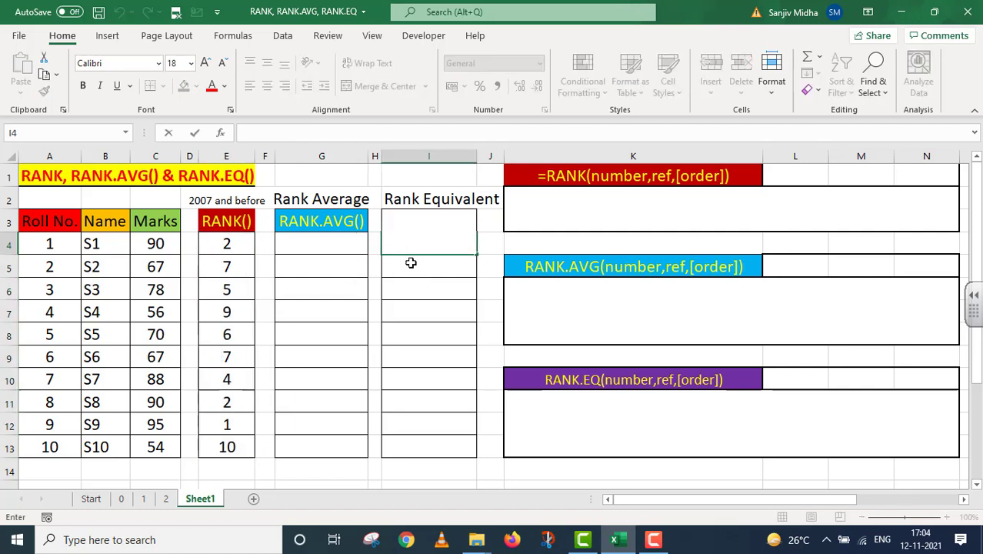
type("=")
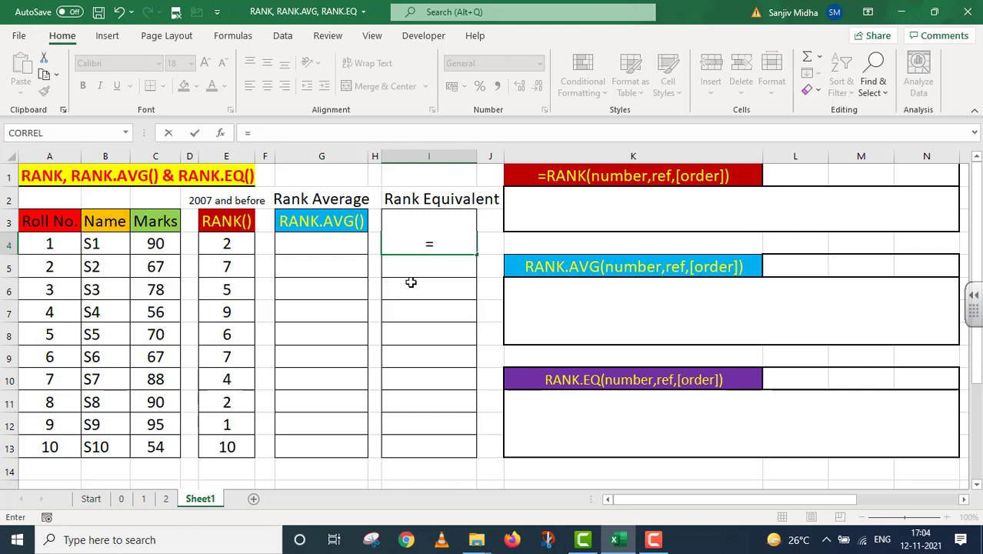
type("RANK")
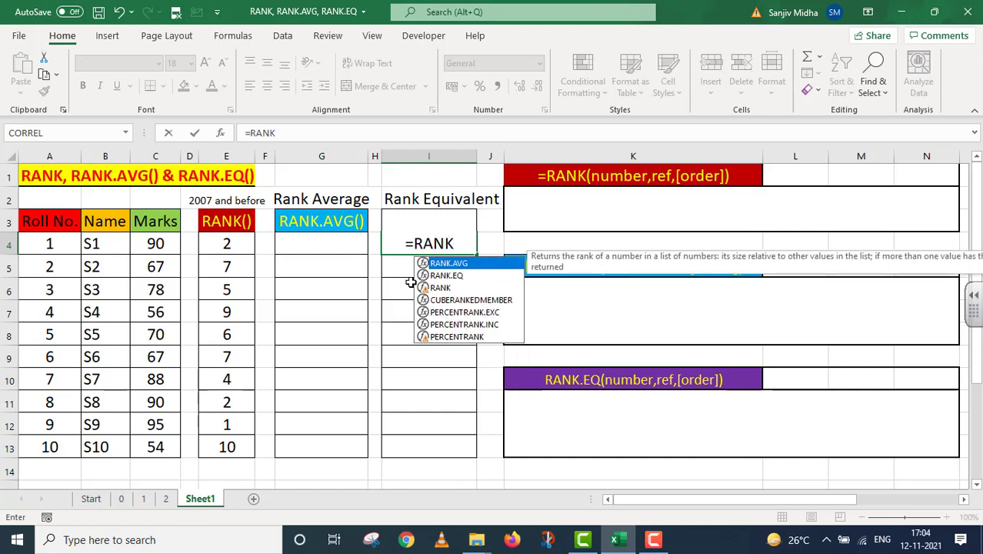
double_click(457, 274)
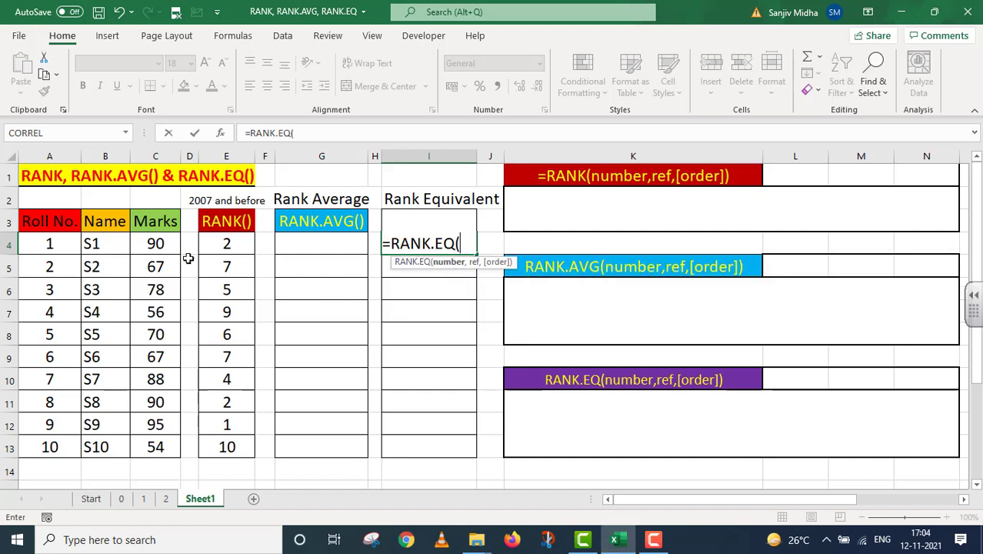
left_click(158, 245)
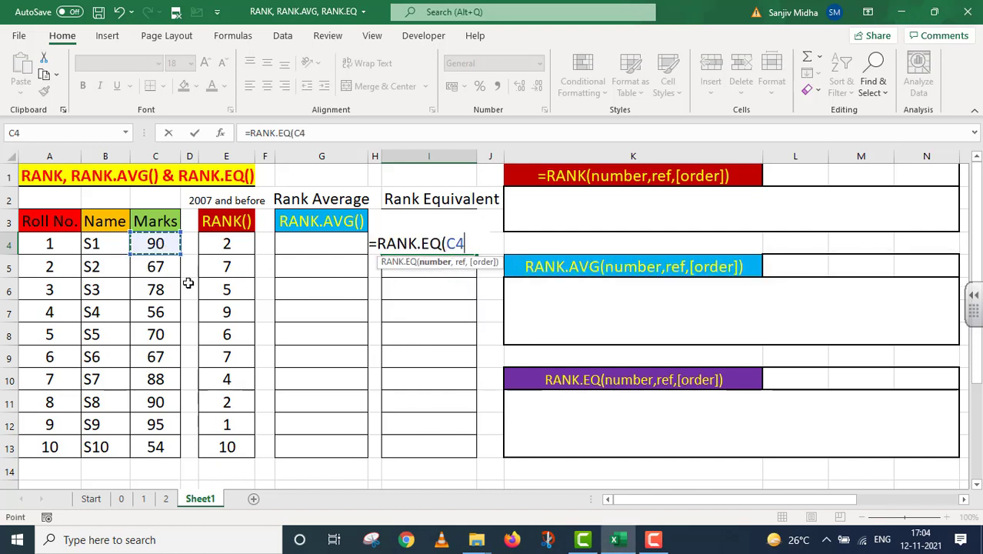
type(",")
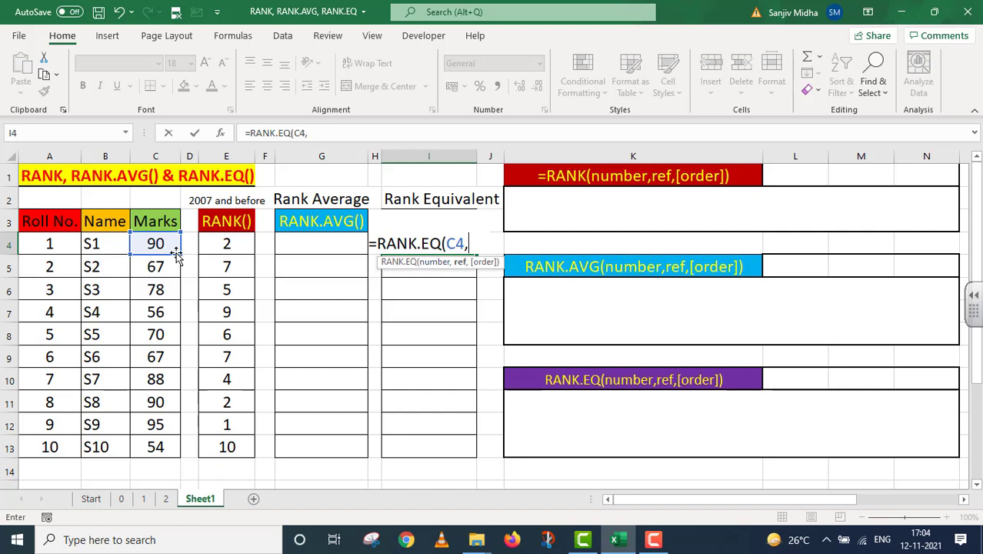
left_click_drag(164, 243, 154, 445)
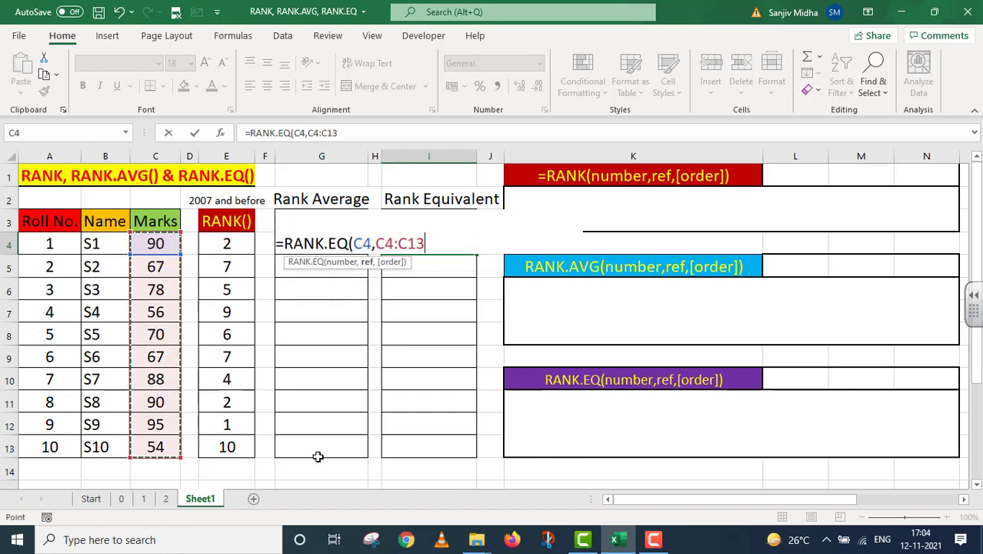
key("F4")
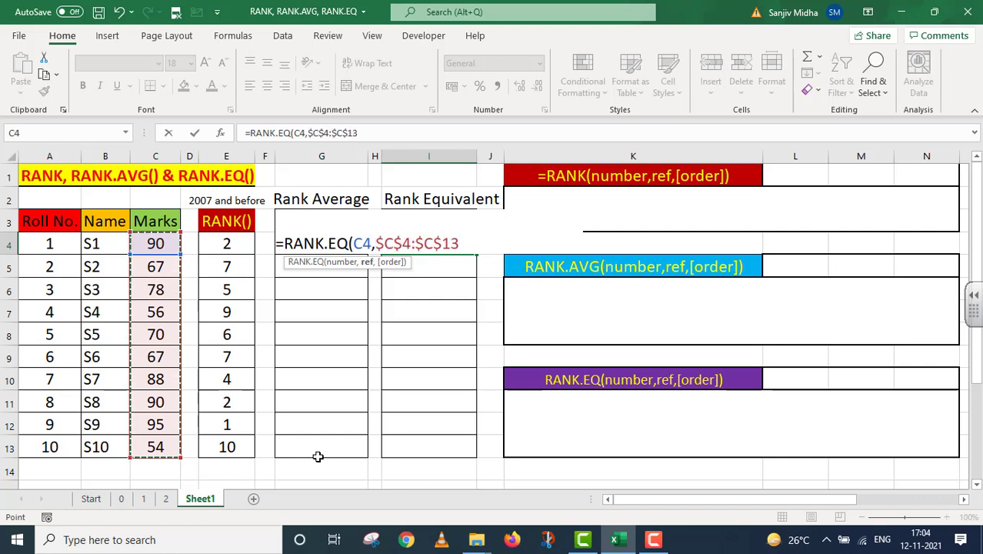
type(",")
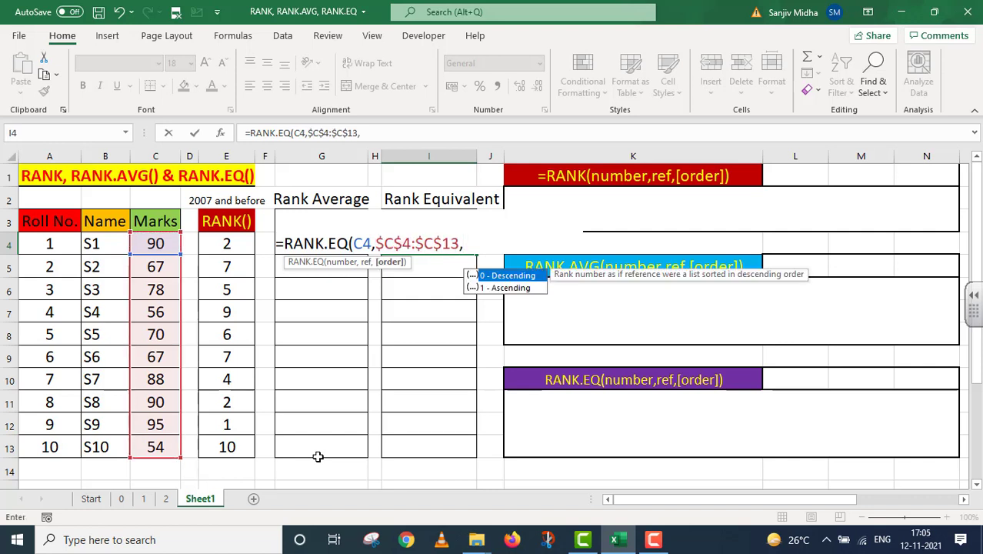
double_click(501, 275)
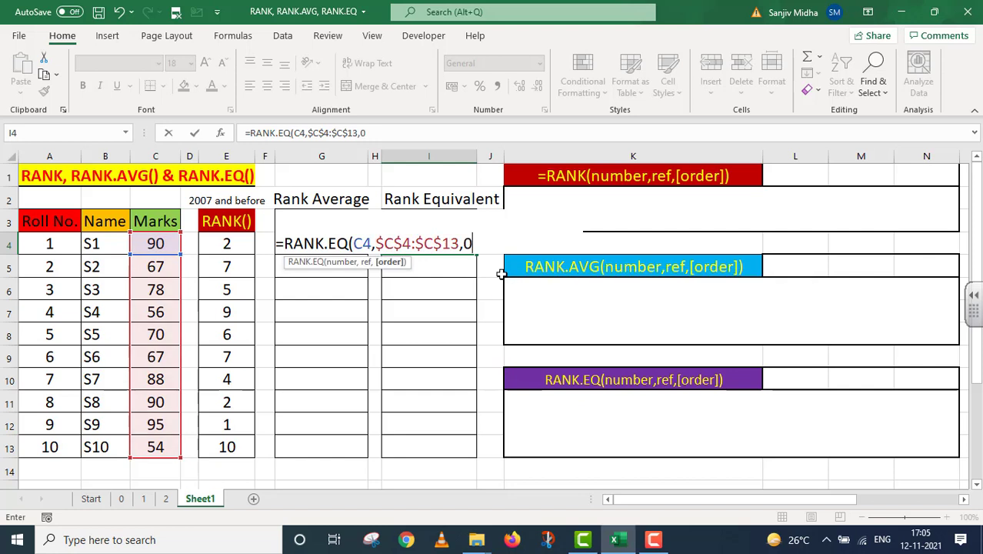
type(")")
key("Return")
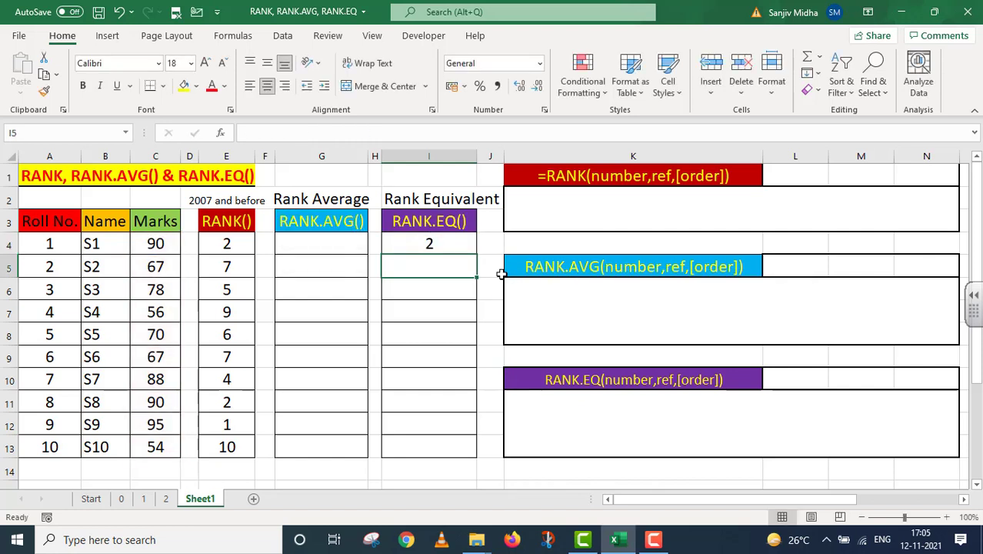
left_click(467, 241)
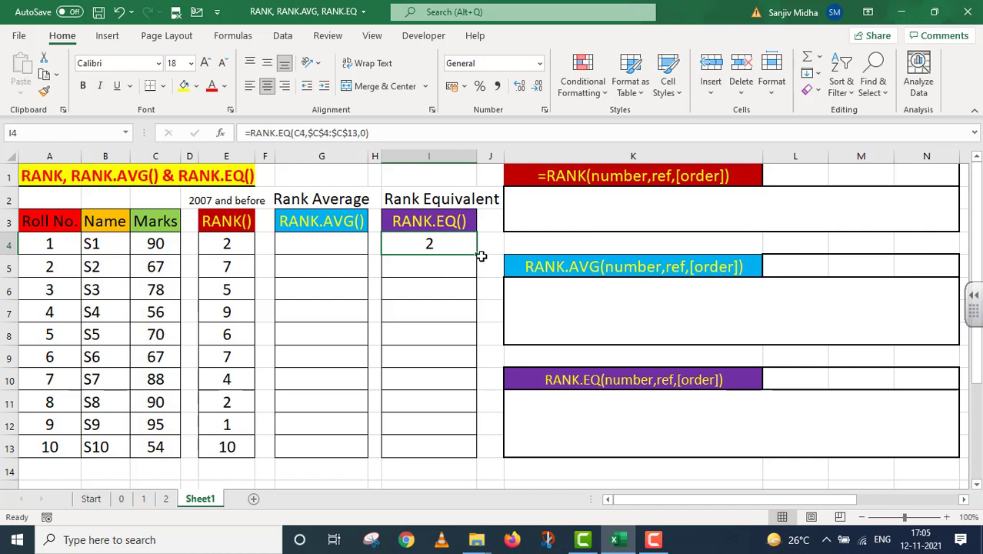
left_click_drag(477, 254, 479, 454)
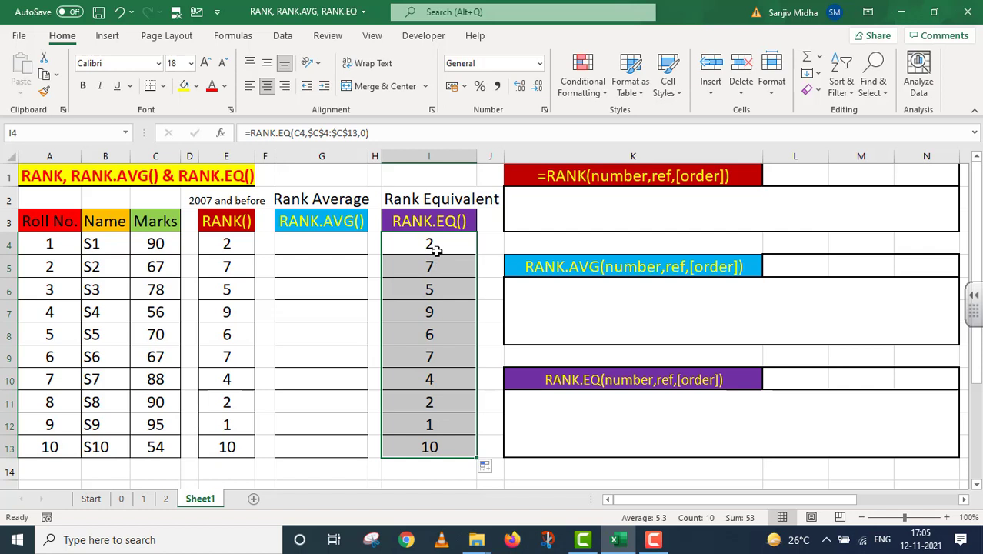
Highlight the two tied marks of 90, in C4 and C11, with a yellow fill.
left_click(170, 244)
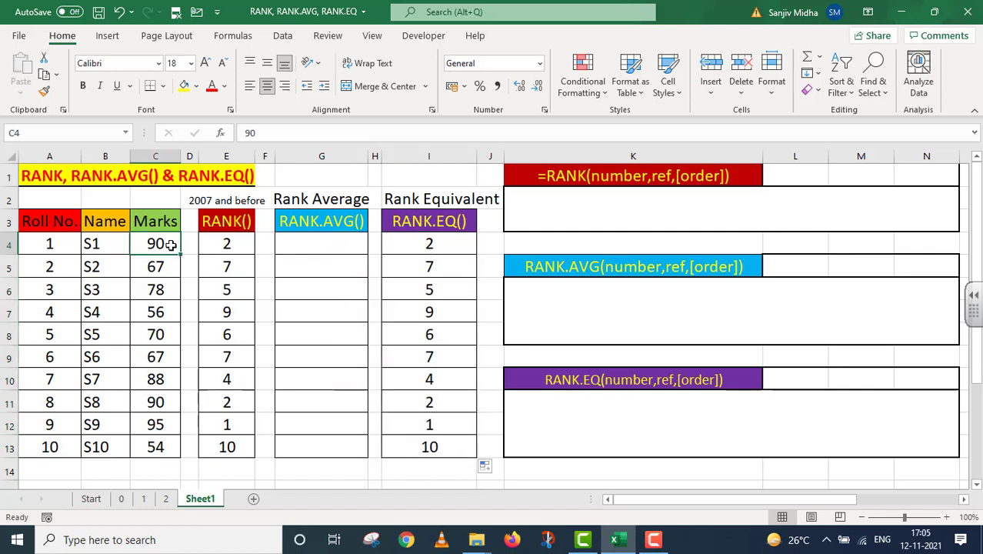
left_click(156, 402)
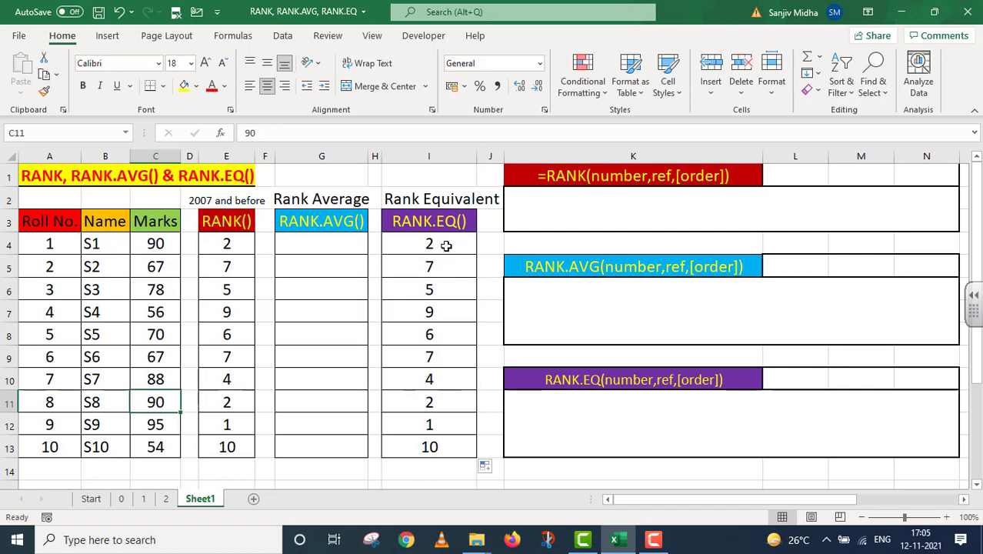
left_click(159, 245)
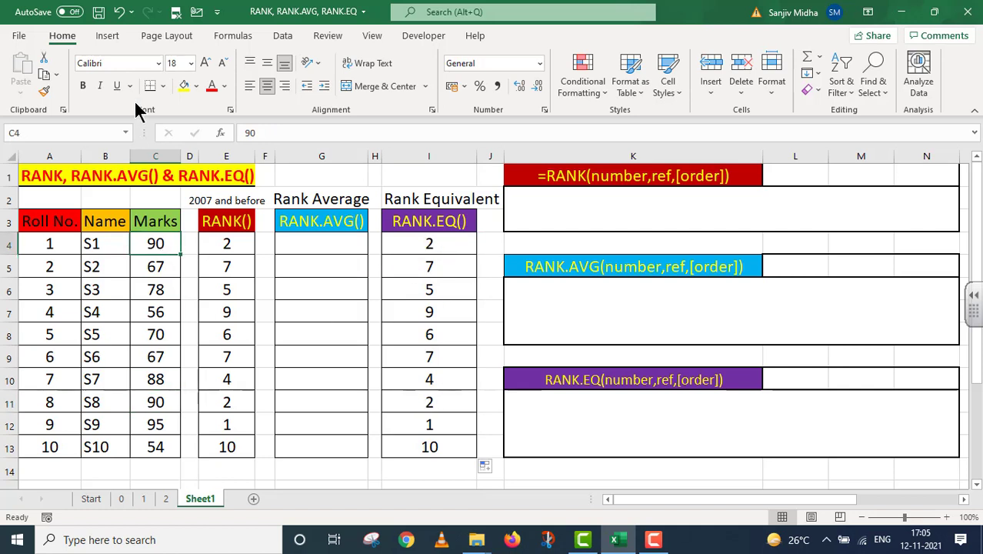
left_click(184, 86)
left_click(152, 401)
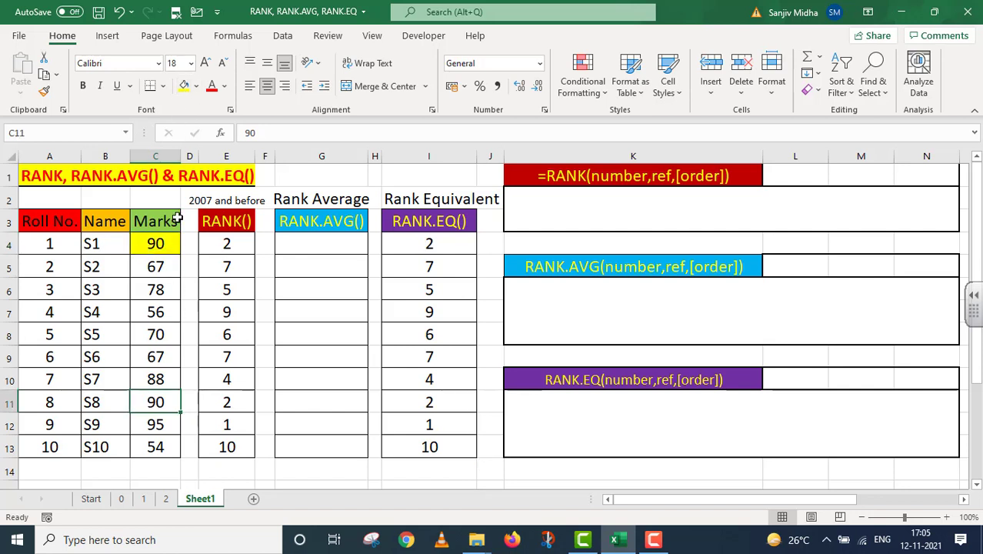
left_click(188, 89)
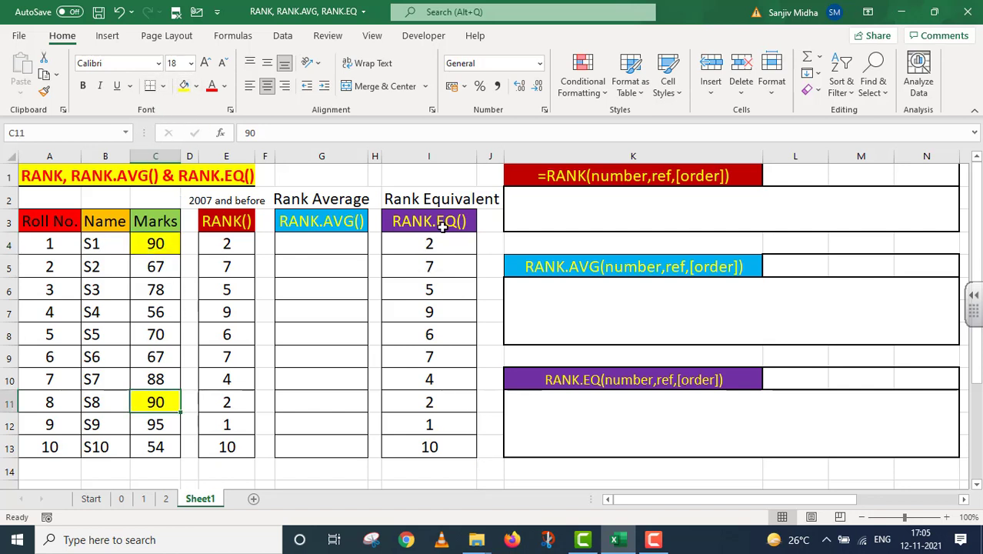
Highlight the matching RANK.EQ results in I4 and I11 with a yellow fill.
left_click(434, 243)
left_click(189, 87)
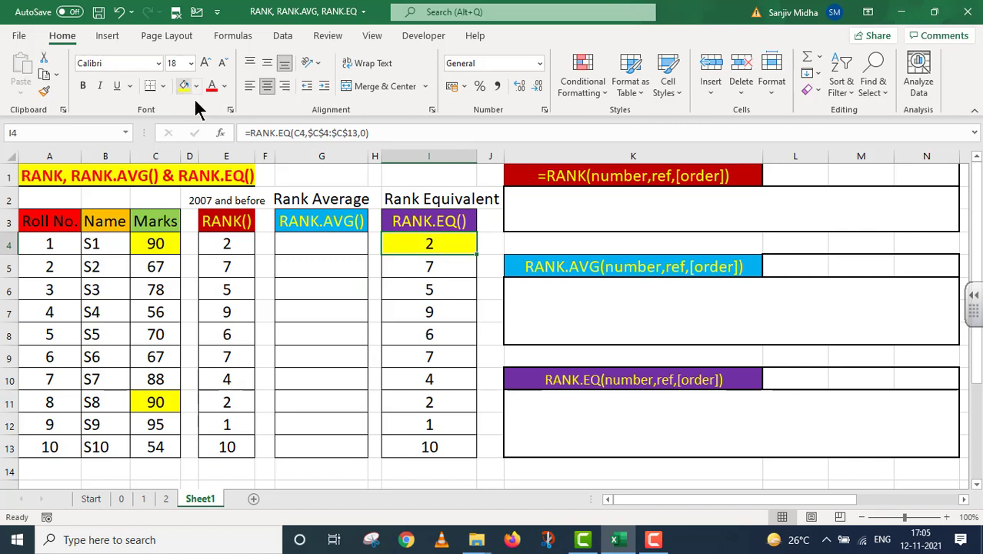
left_click(428, 401)
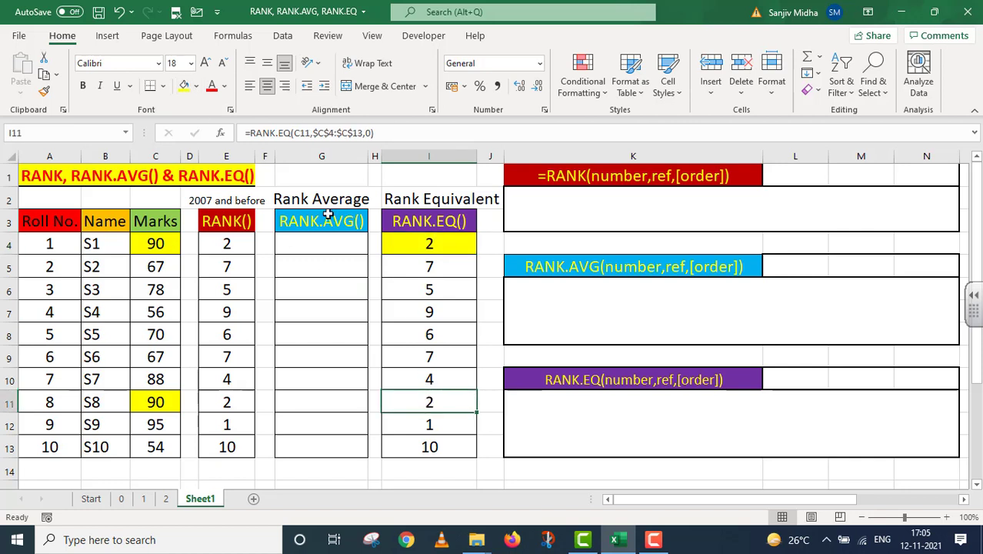
left_click(187, 87)
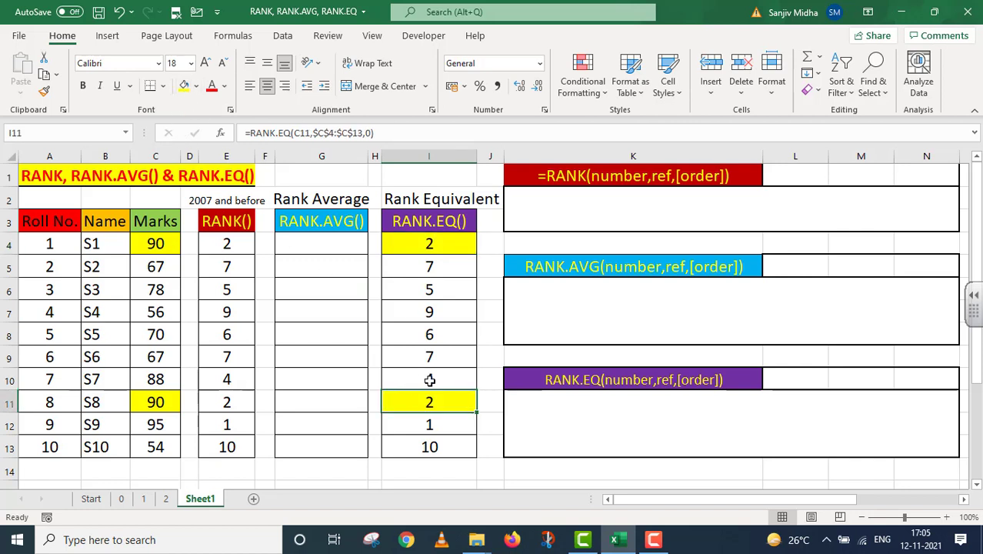
Fill the mark in C5 with the standard light green colour.
left_click(160, 269)
left_click(197, 86)
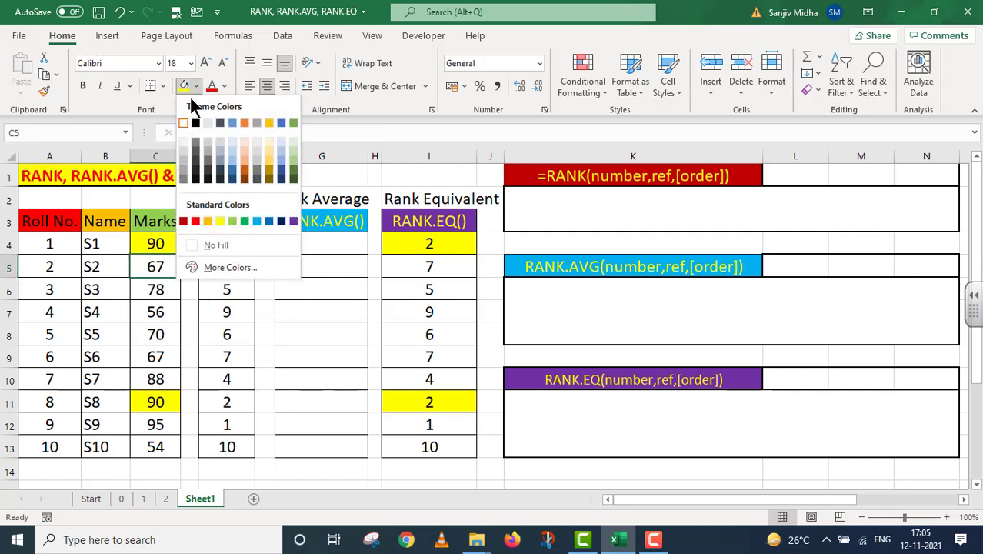
left_click(232, 222)
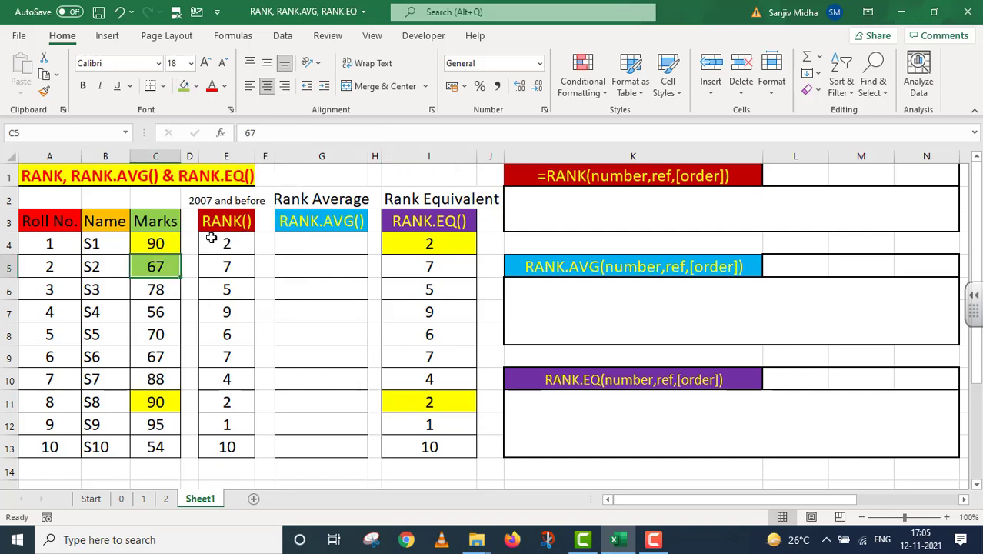
Fill the matching mark in C9 and its tied RANK.EQ results in I9 and I5 with light green.
left_click(156, 355)
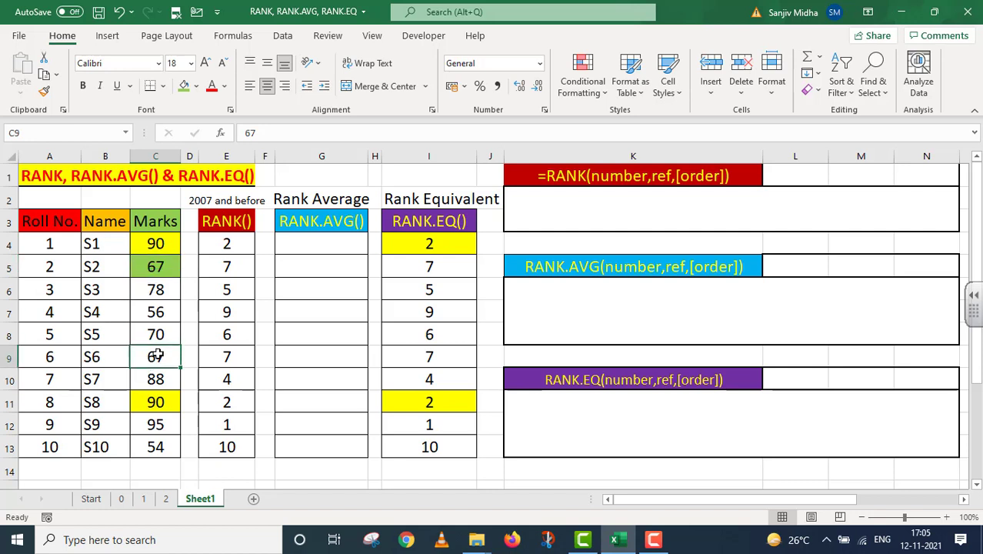
left_click(184, 87)
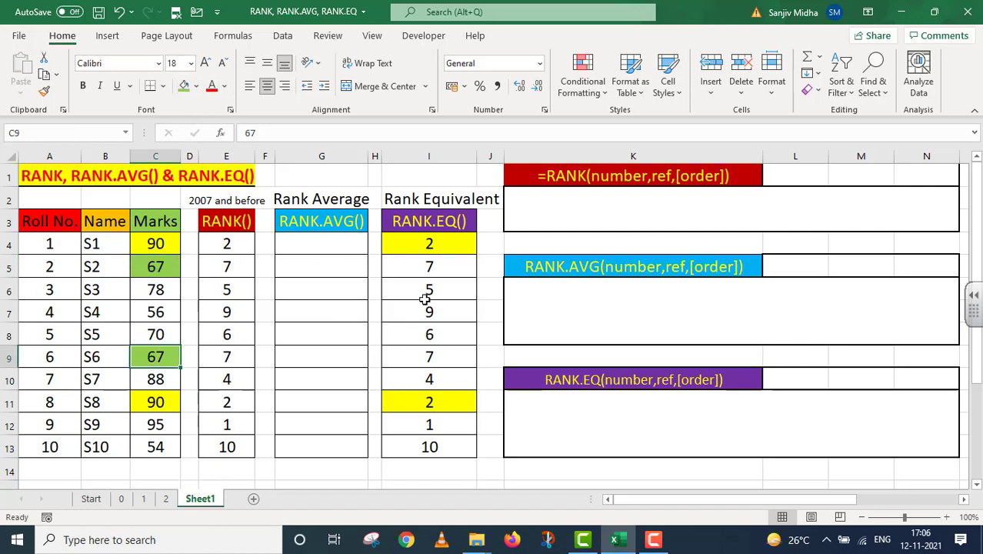
left_click(428, 355)
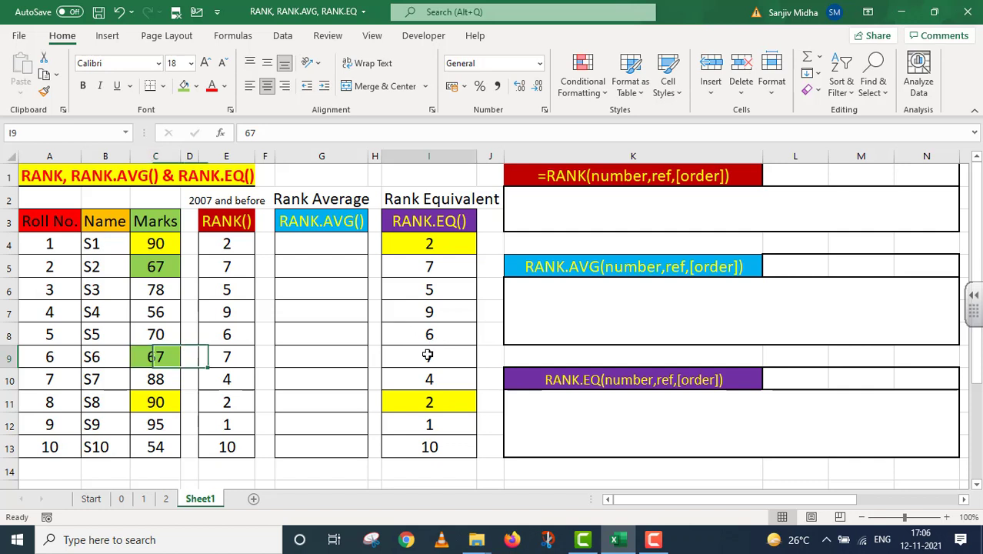
left_click(185, 86)
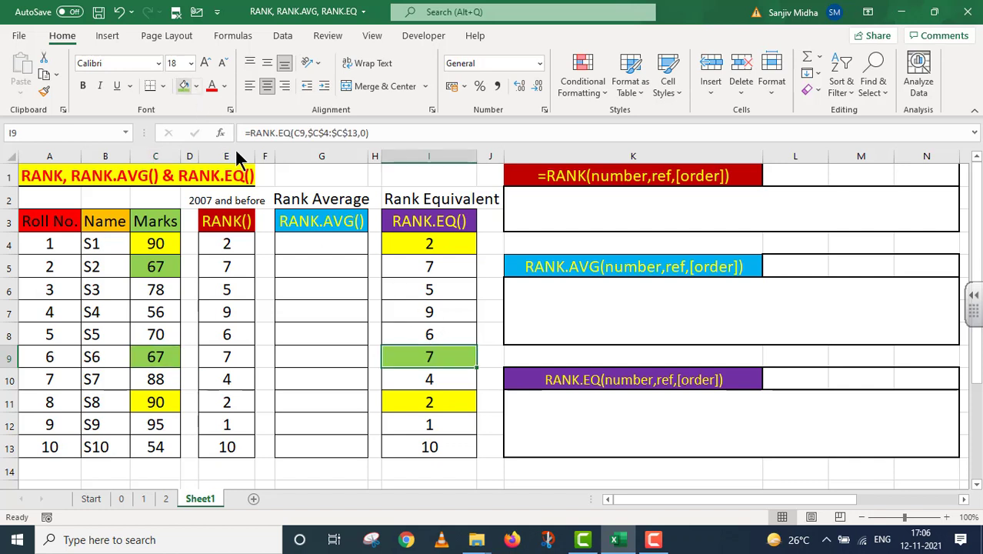
left_click(405, 264)
left_click(184, 86)
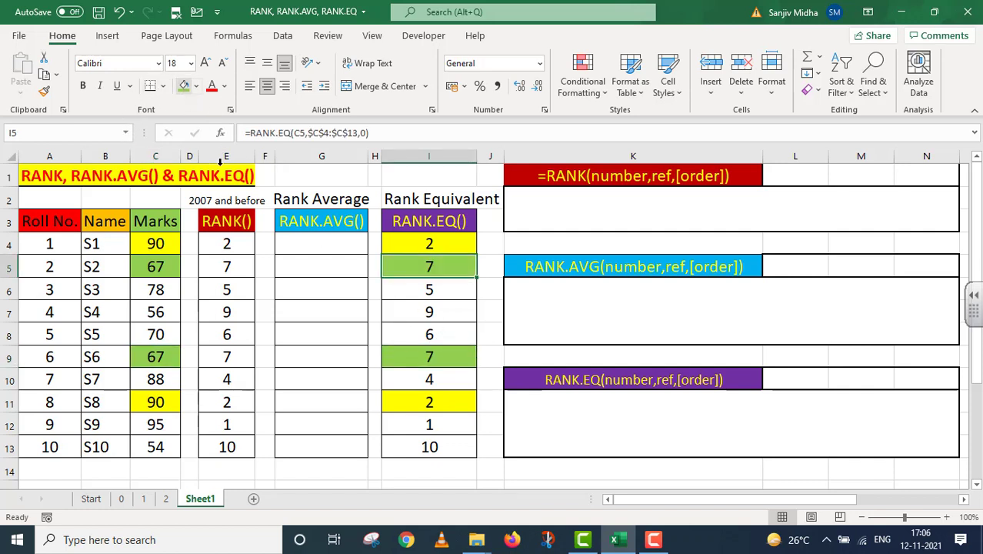
Highlight the tied RANK results in E5 and E9 with the light green fill.
left_click(229, 264)
left_click(185, 86)
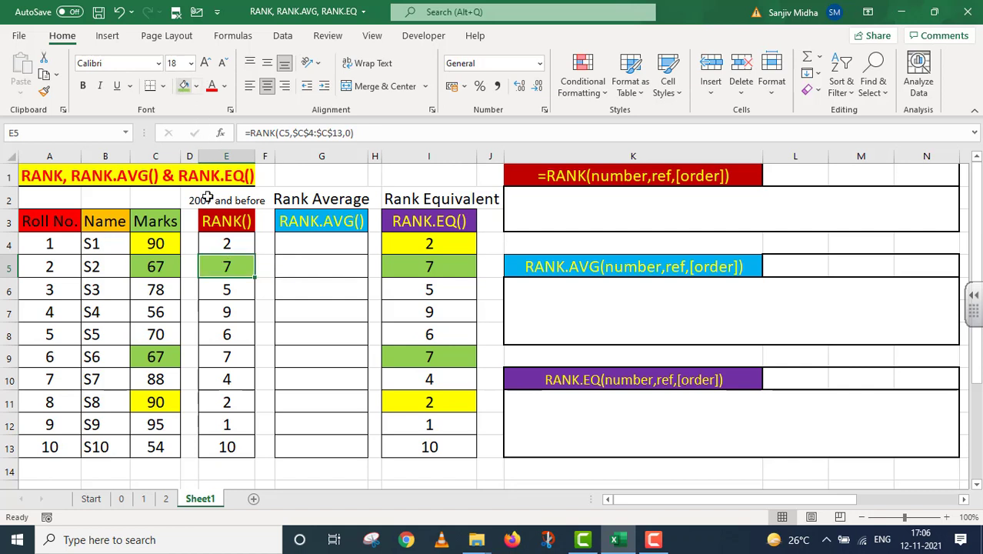
left_click(228, 357)
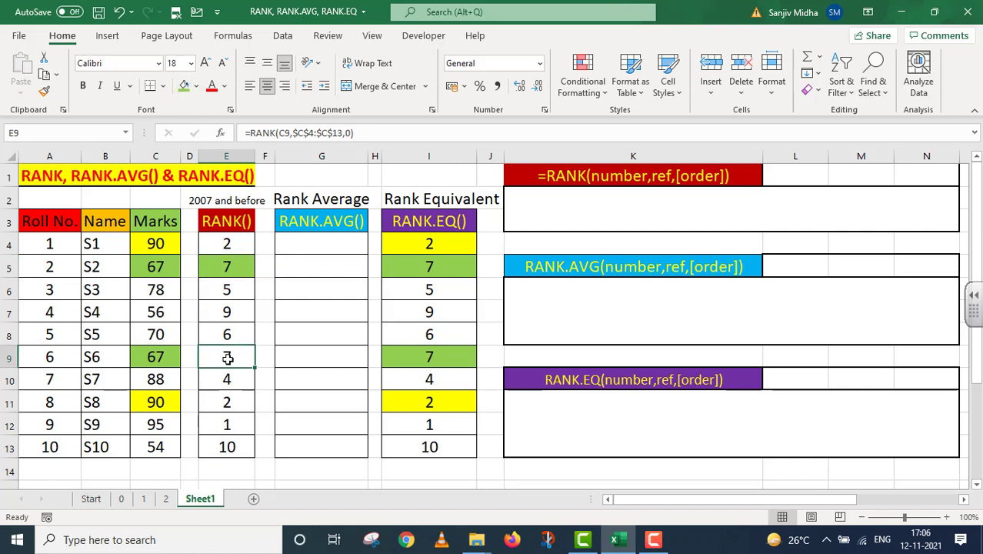
left_click(185, 84)
Highlight the RANK results for the tied marks of 90, in E4 and E11, with a yellow fill.
left_click(163, 245)
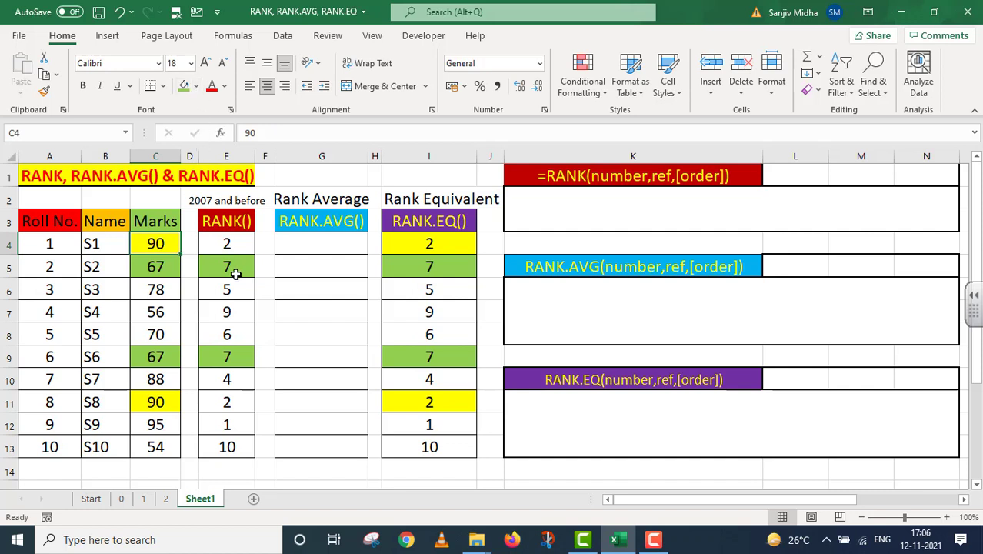
left_click(230, 244)
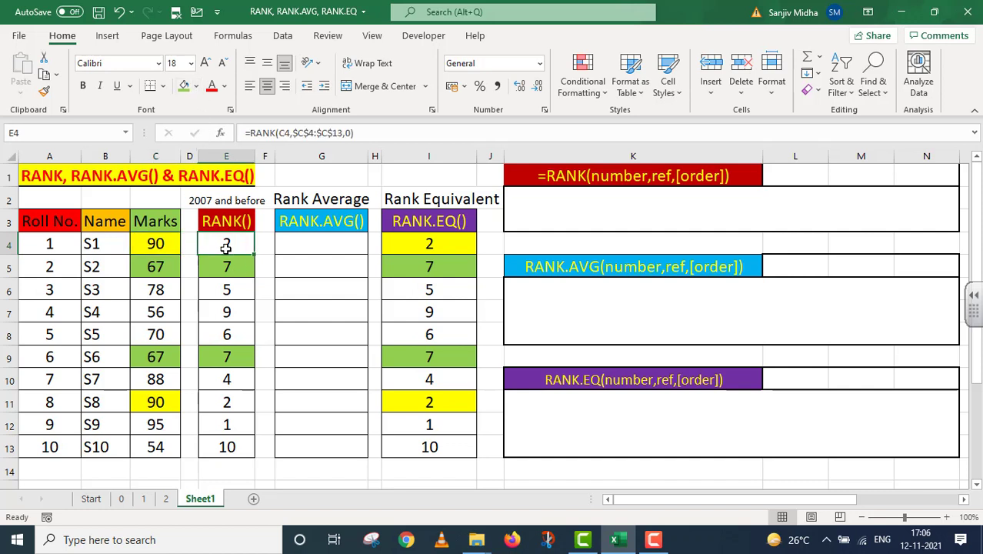
left_click(197, 85)
left_click(220, 221)
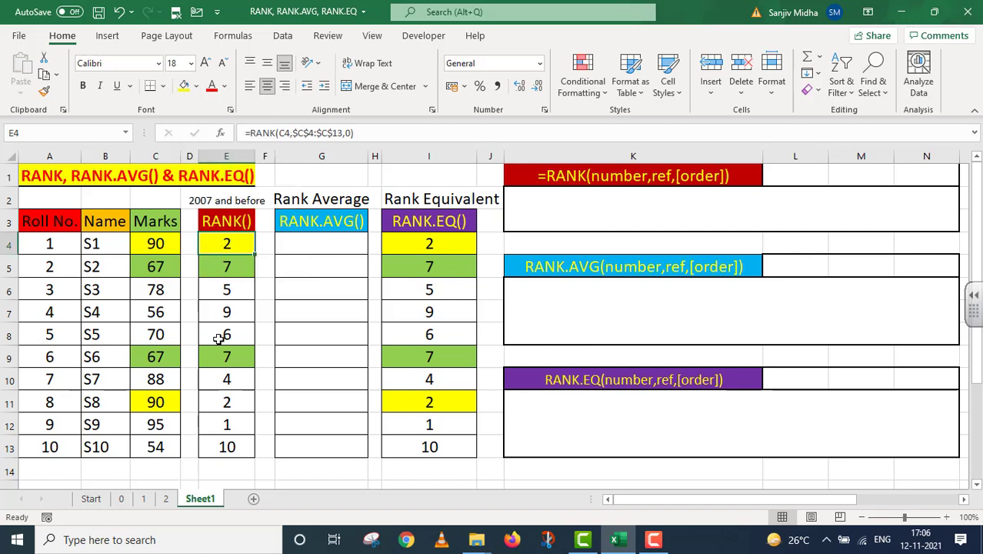
left_click(223, 401)
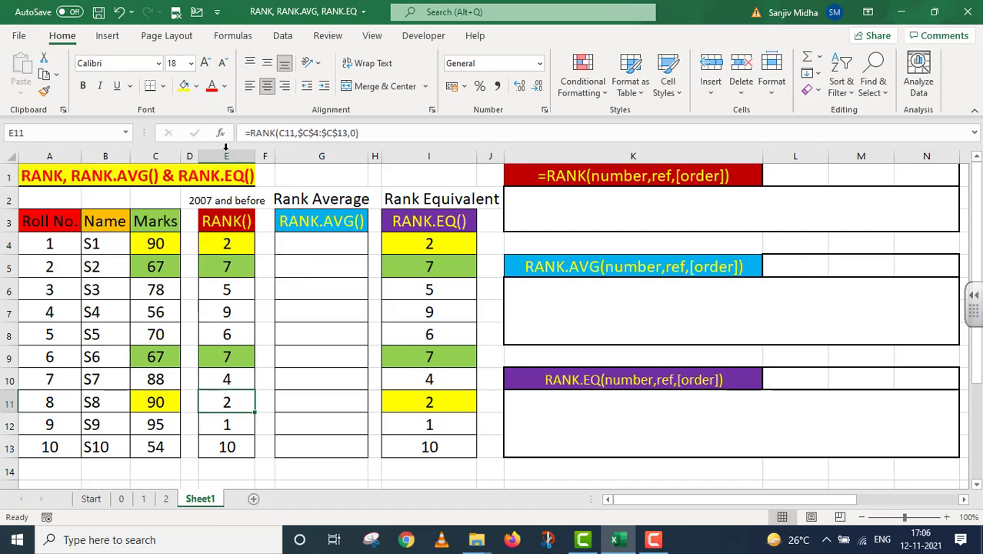
left_click(182, 85)
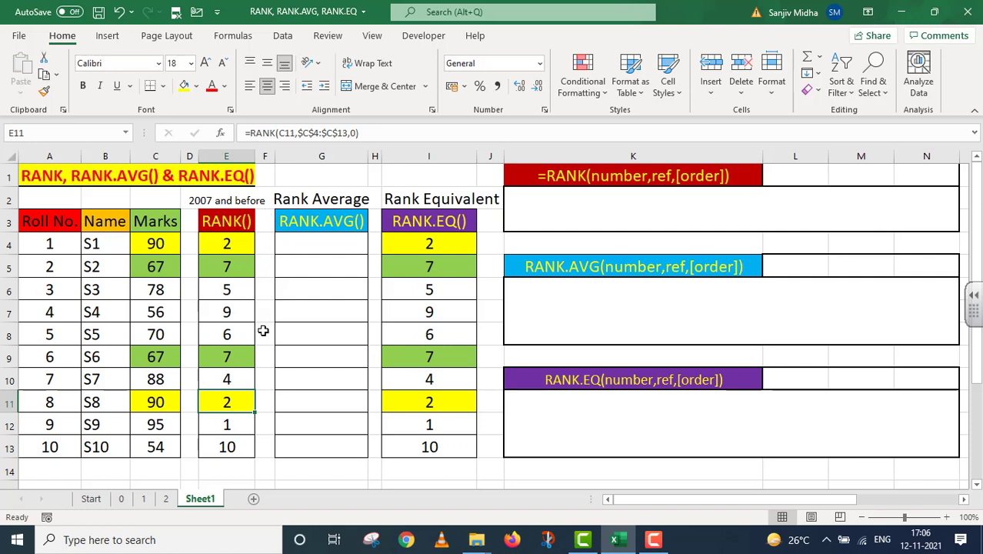
Enter =RANK.AVG(C4,$C$4:$C$13,0) in G4 and fill the formula down through G13.
left_click(300, 237)
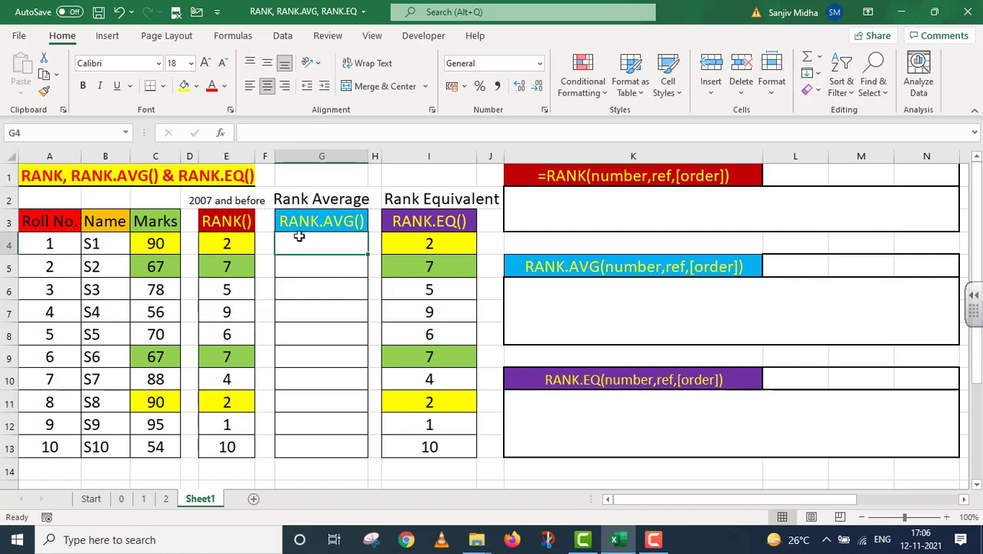
type("=")
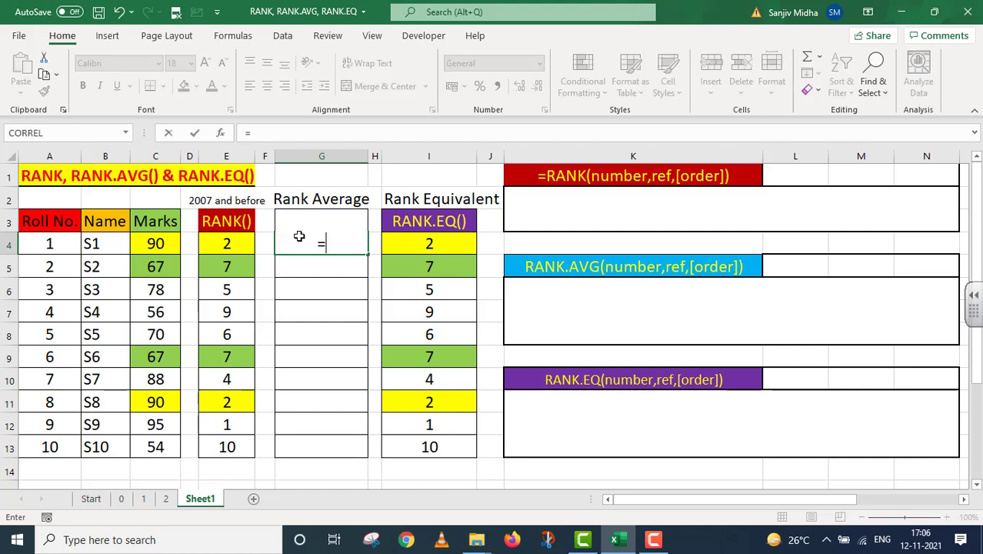
type("RANK")
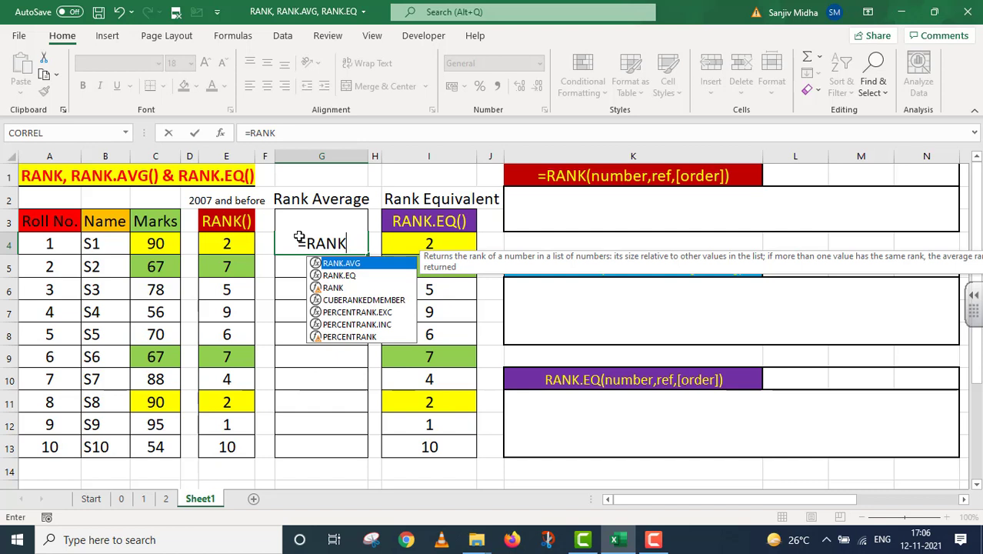
type(".")
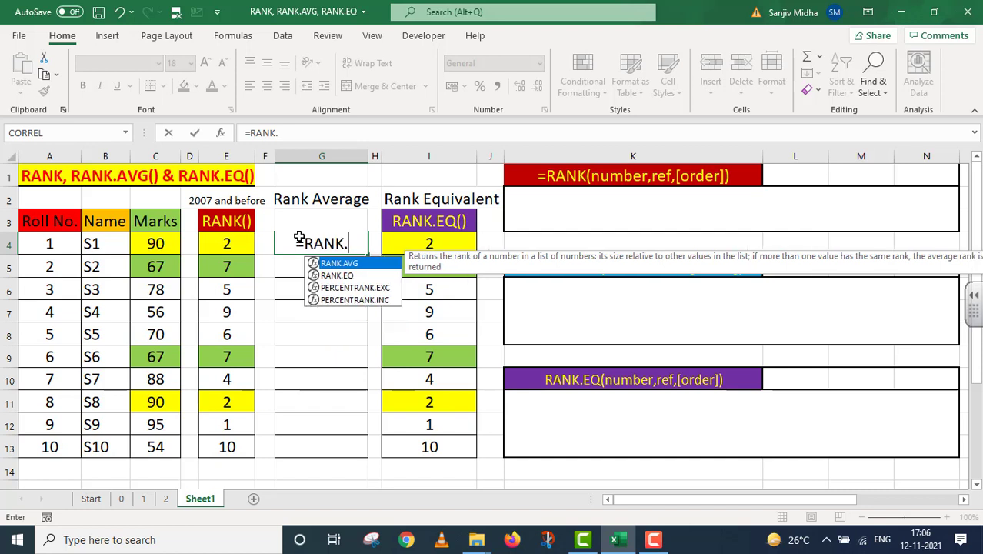
double_click(347, 264)
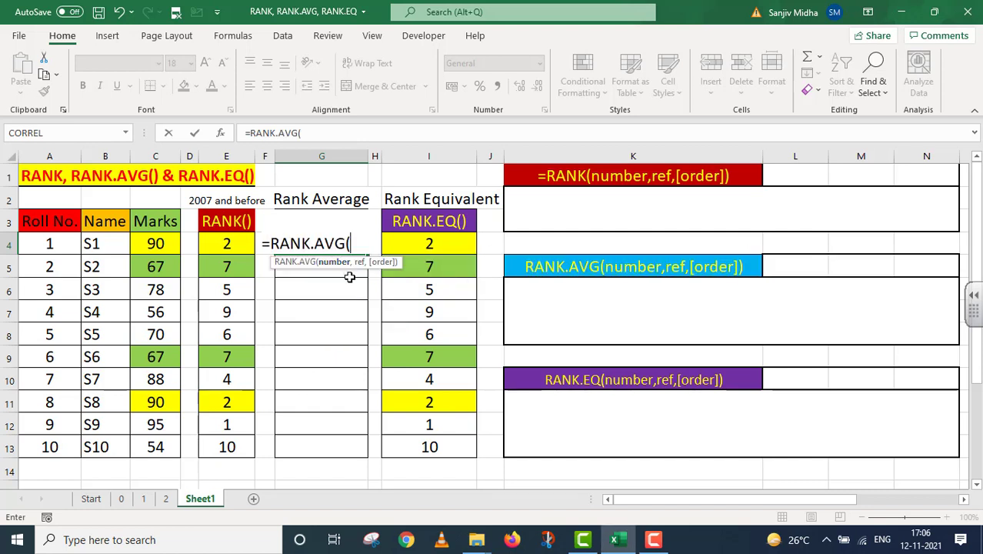
left_click(156, 245)
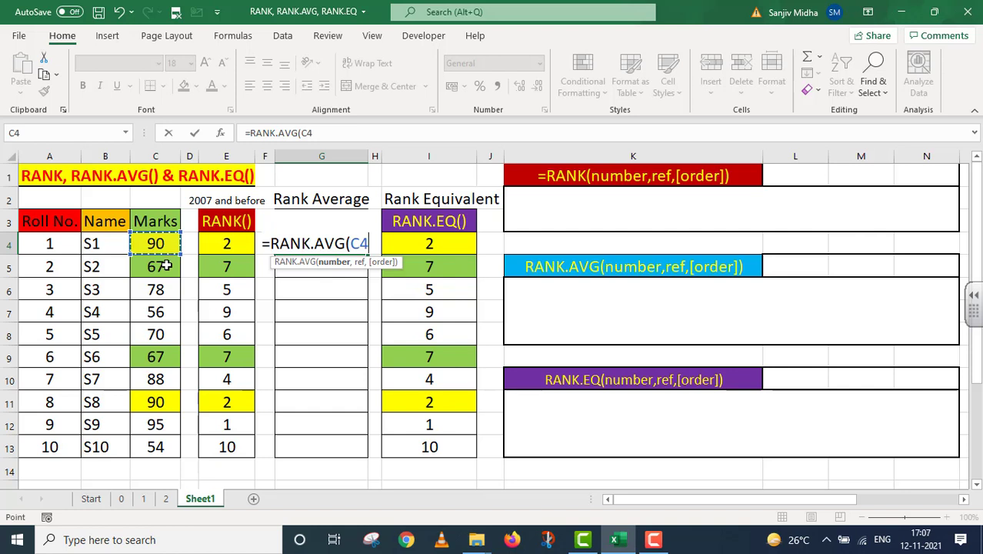
type(",")
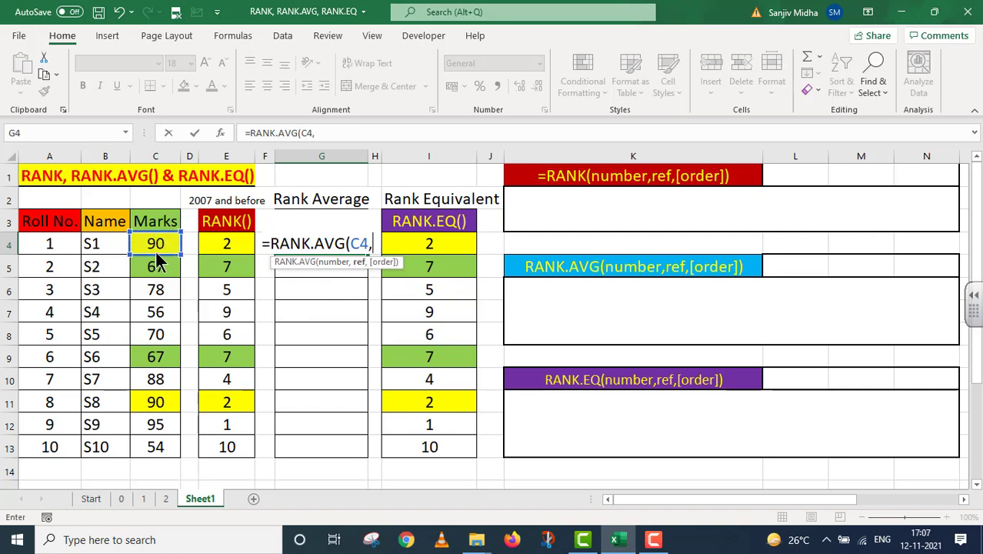
left_click_drag(160, 259, 143, 451)
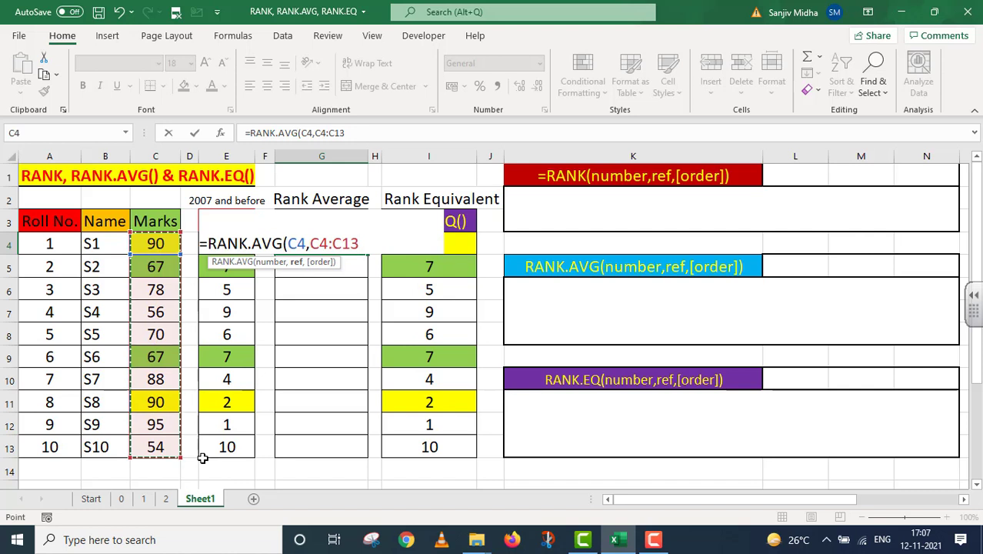
key("F4")
type(",")
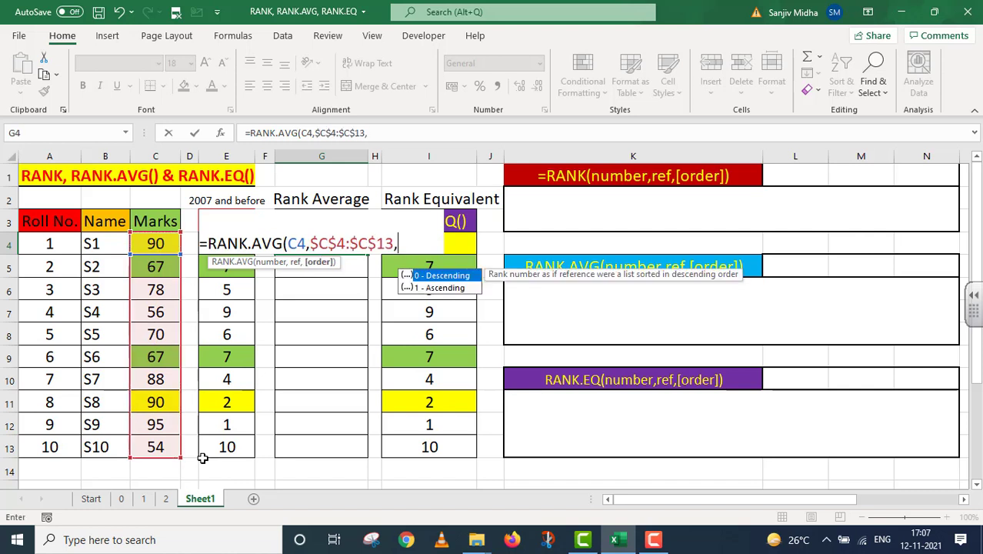
double_click(452, 278)
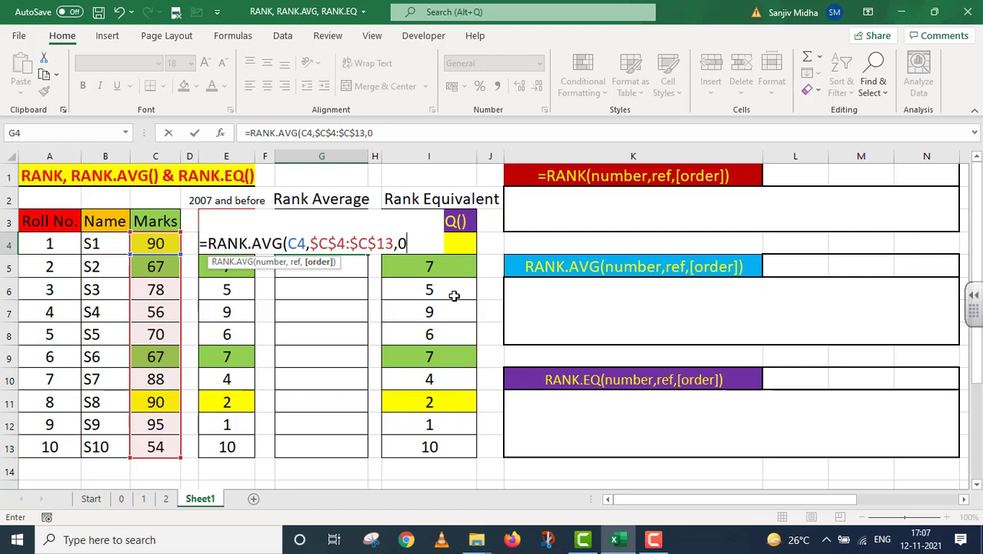
type(")")
key("ctrl+Return")
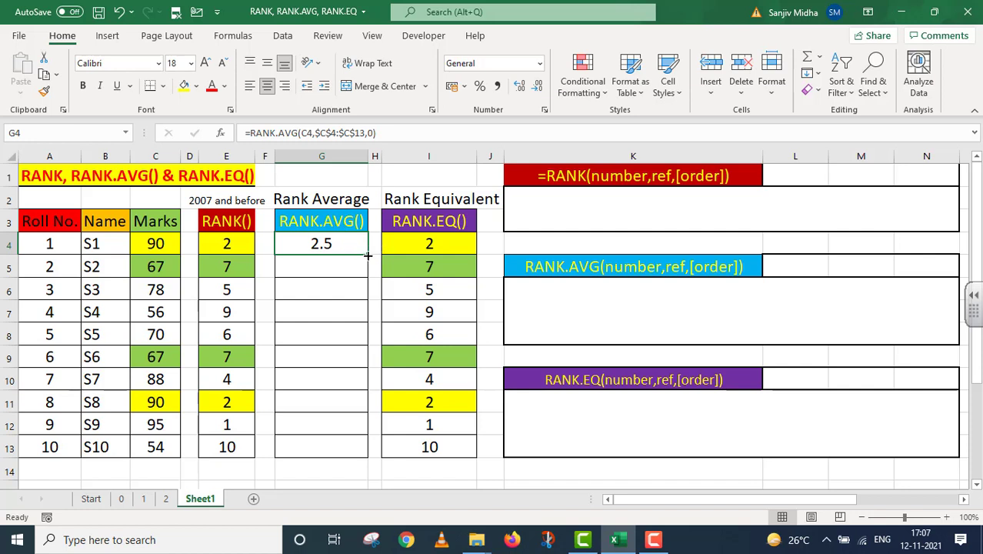
left_click_drag(368, 255, 362, 456)
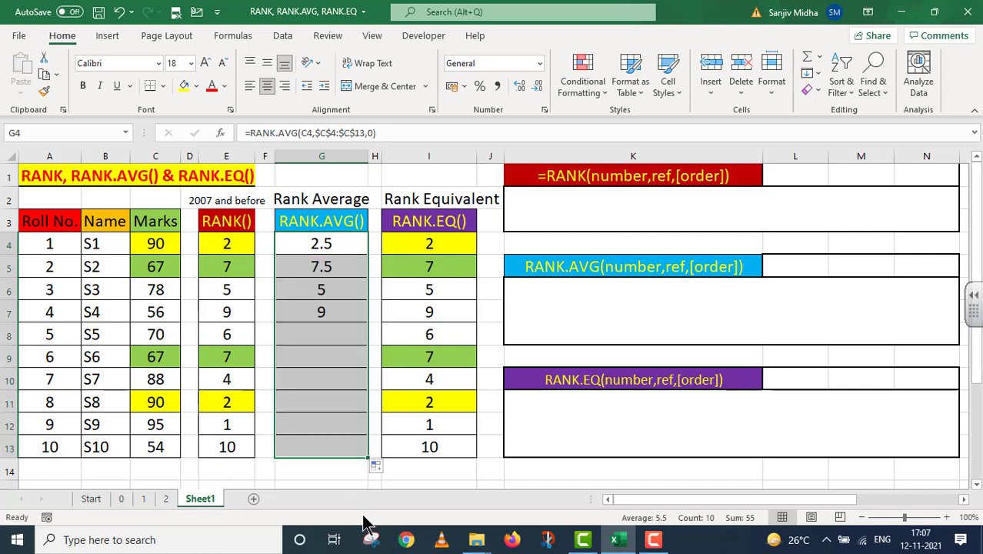
Highlight the RANK.AVG results in G4 and G11 with a yellow fill.
left_click(318, 402)
left_click(340, 245)
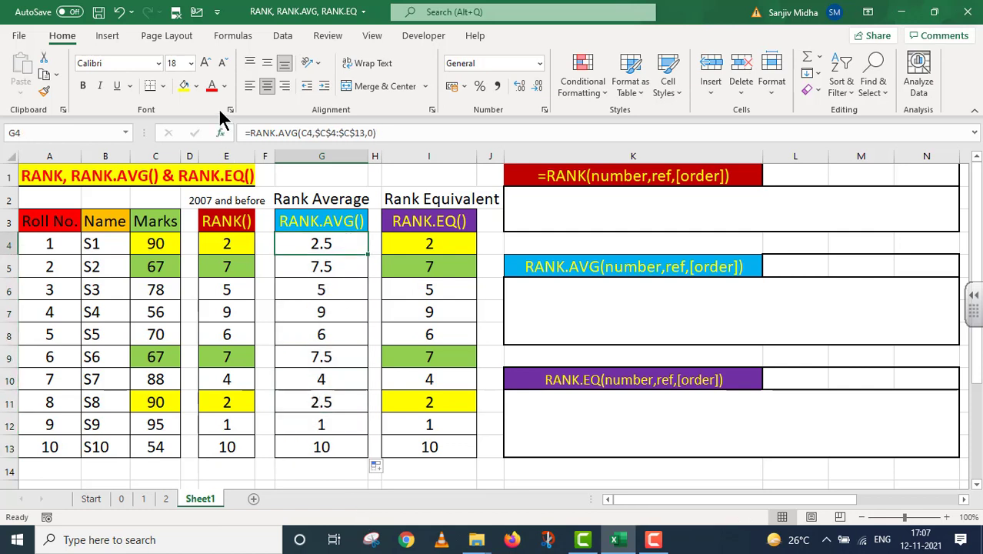
left_click(184, 85)
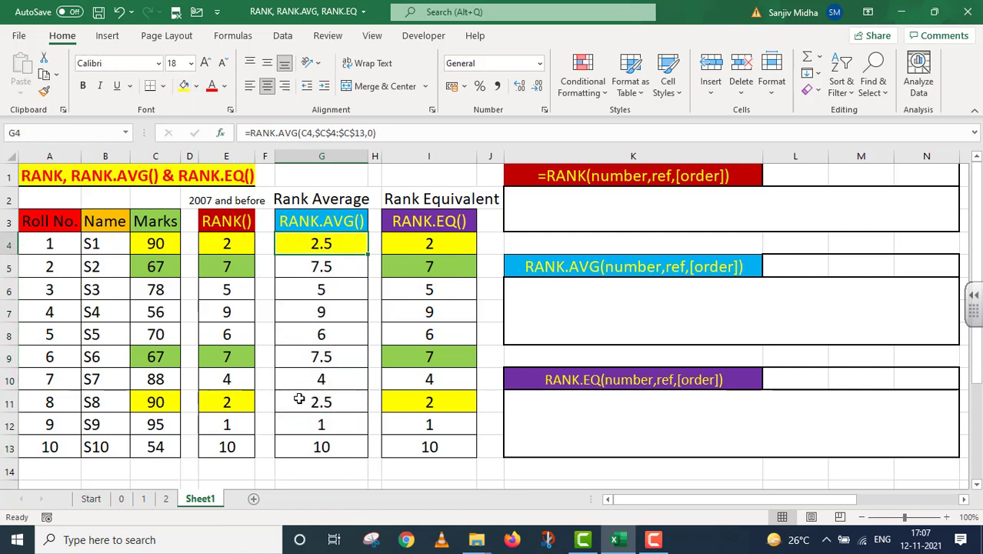
left_click(296, 400)
left_click(184, 86)
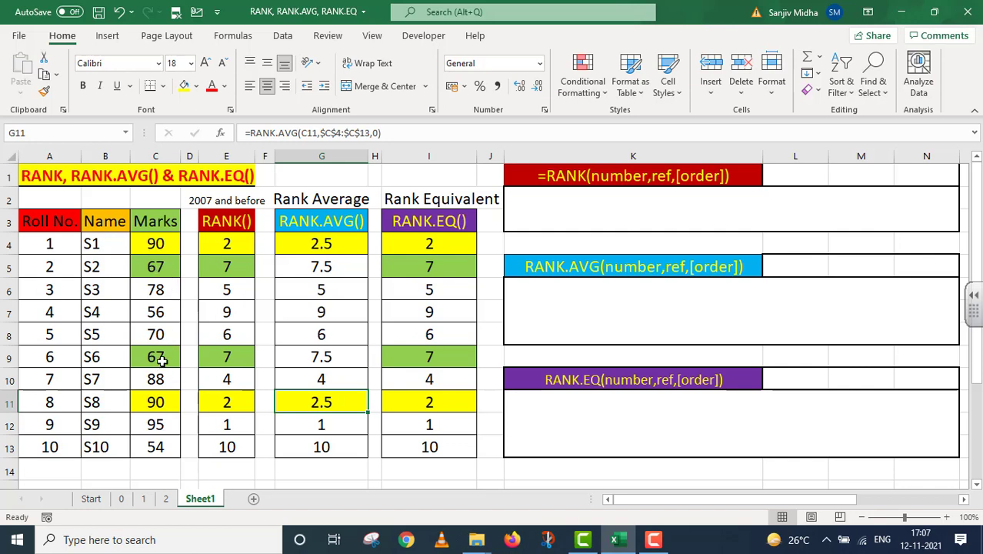
Highlight the RANK.AVG results in G5 and G9 with the standard orange fill.
left_click(305, 267)
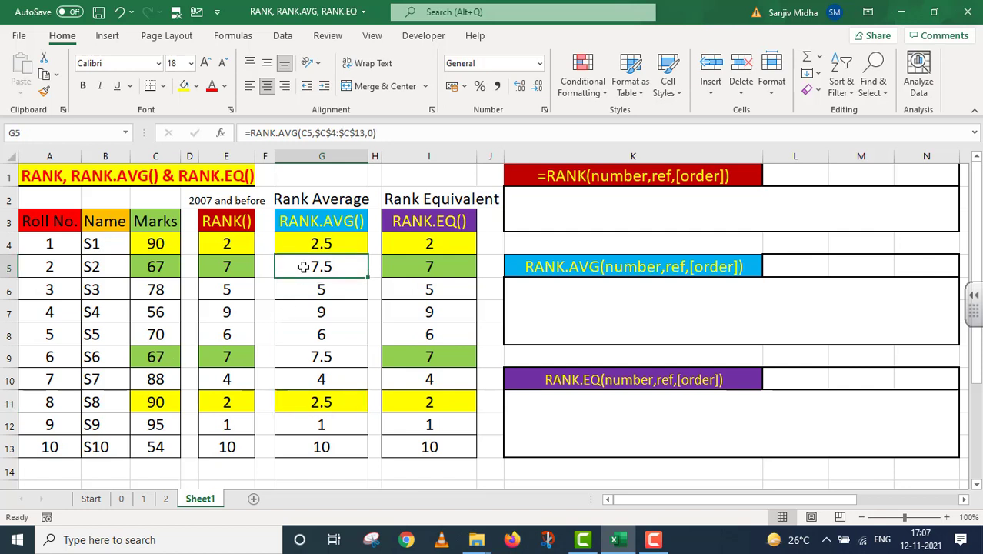
left_click(197, 86)
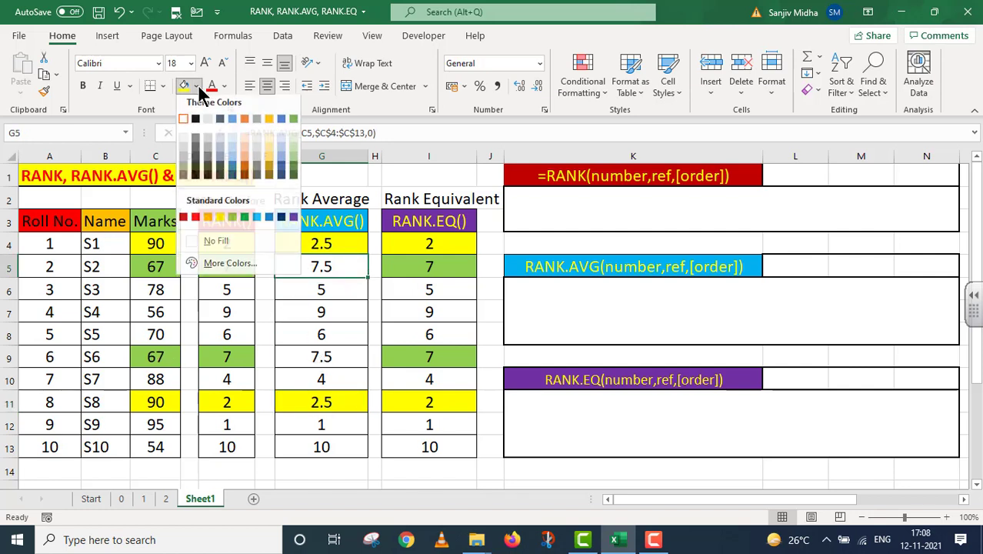
left_click(206, 221)
left_click(313, 357)
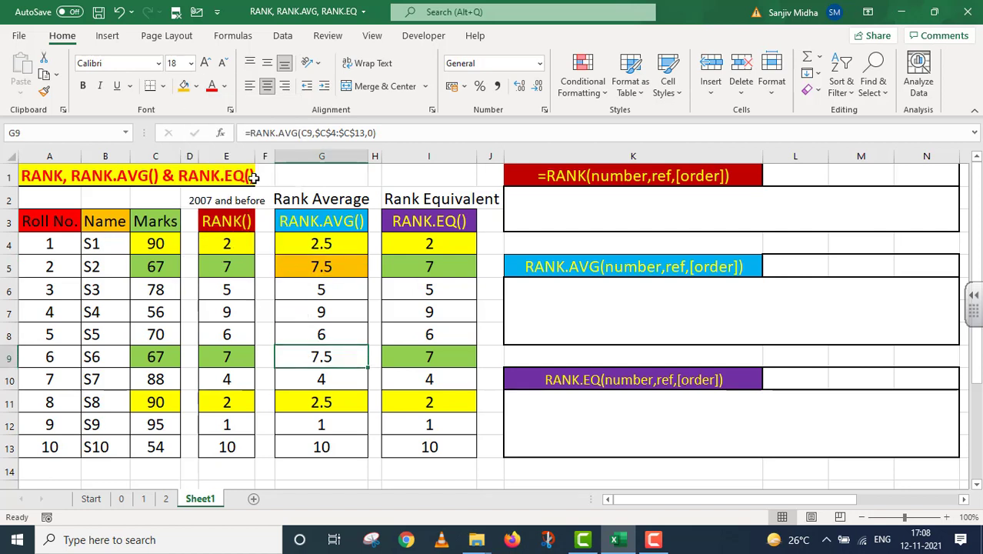
left_click(185, 86)
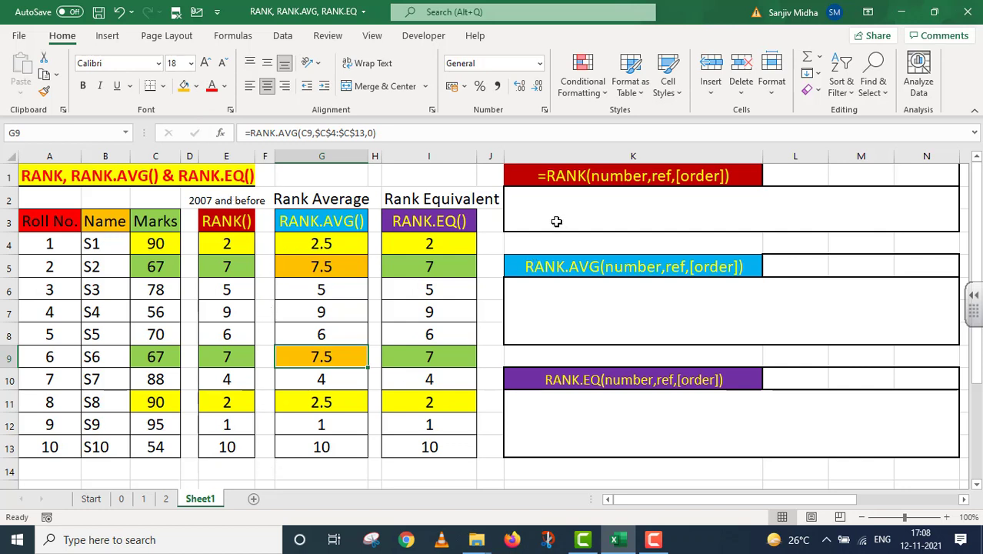
Copy the RANK formula from E4 into L1 as text, entering '=RANK(C4,$C$4:$C$13,0) beside its syntax.
left_click(237, 239)
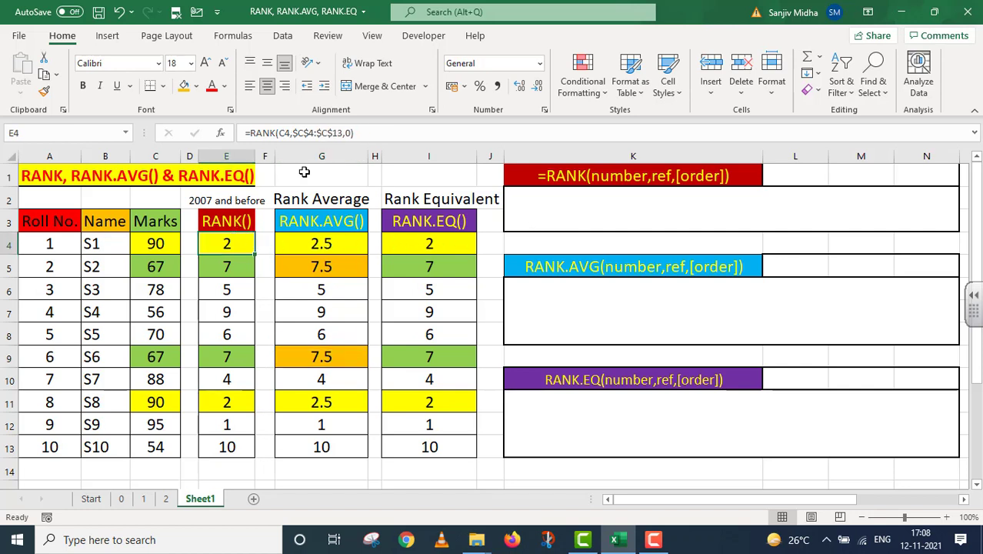
left_click_drag(379, 135, 186, 137)
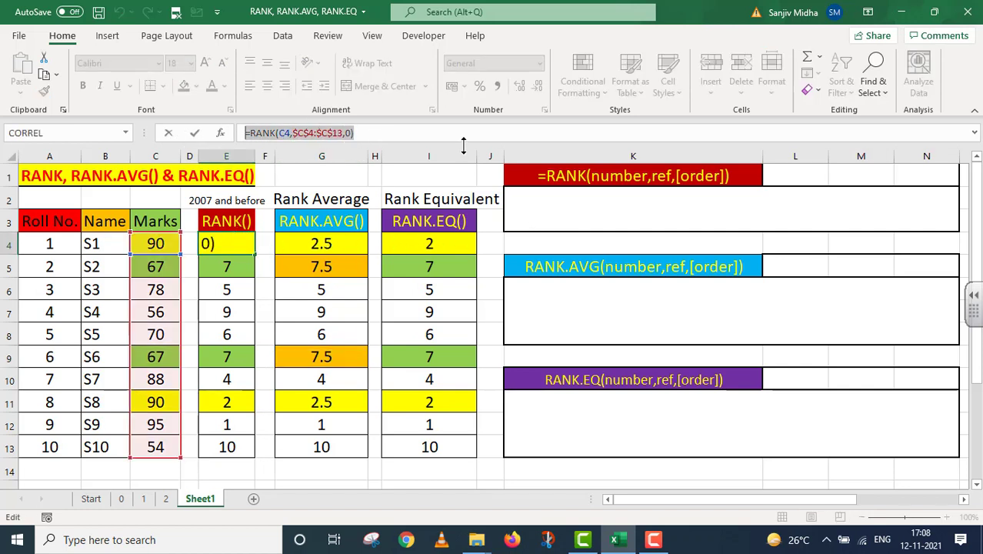
key("ctrl+c")
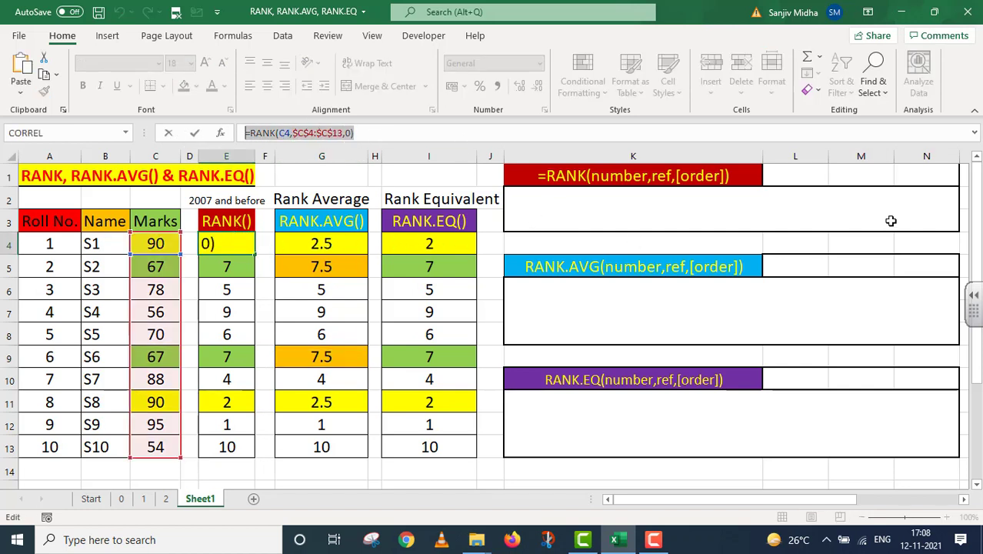
key("Escape")
double_click(803, 180)
key("ctrl+v")
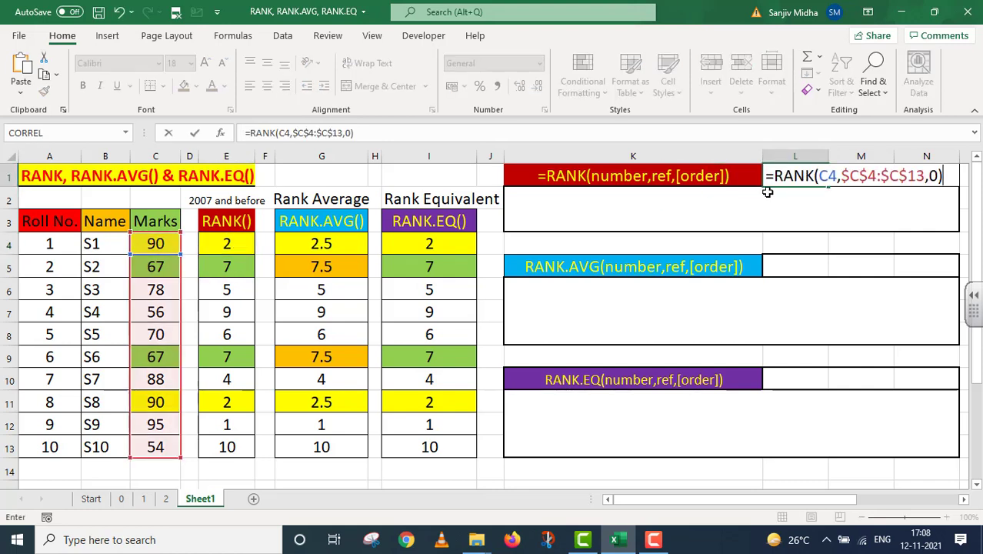
key("Home")
type("'")
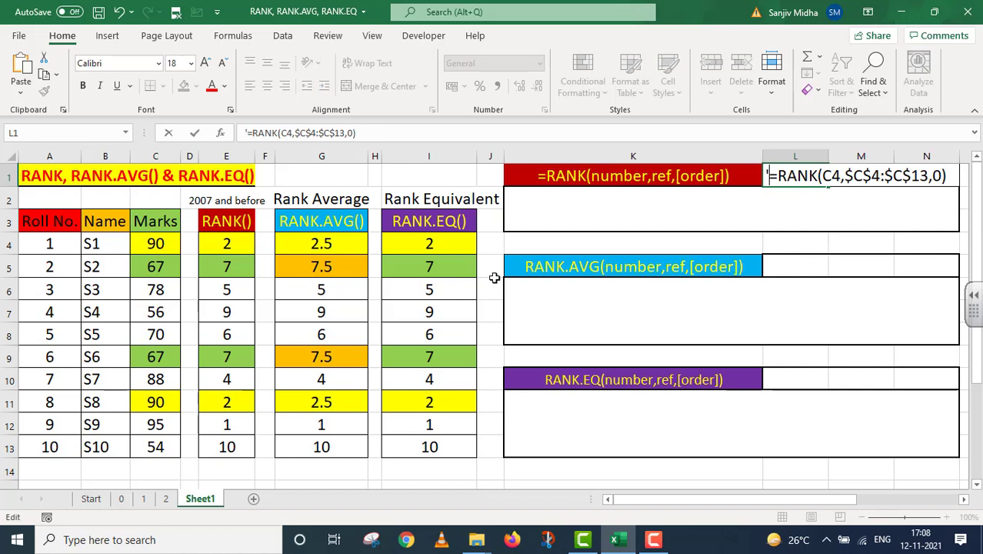
Copy the RANK.AVG formula from G4 into L5 as text, entering '=RANK.AVG(C4,$C$4:$C$13,0) beside its syntax.
left_click(329, 247)
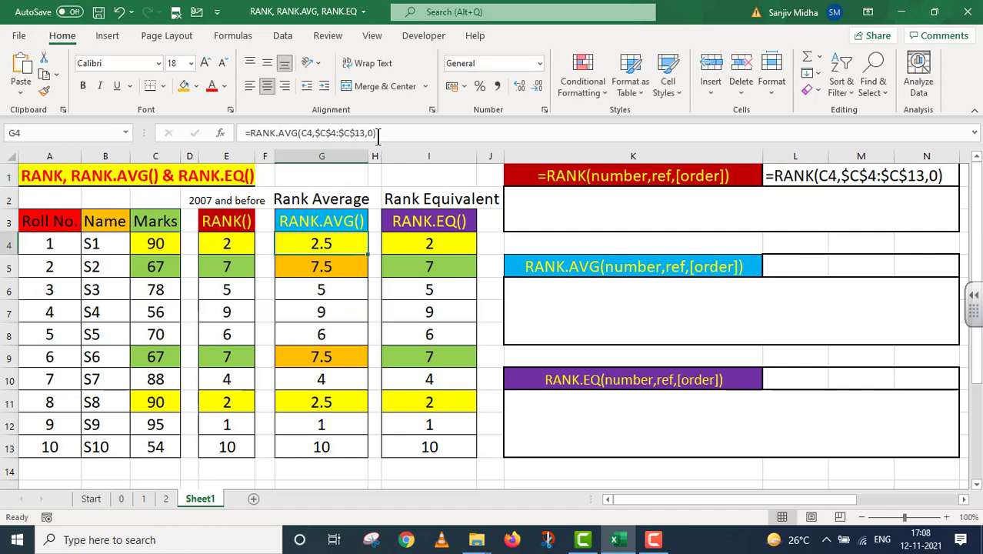
left_click_drag(379, 135, 244, 134)
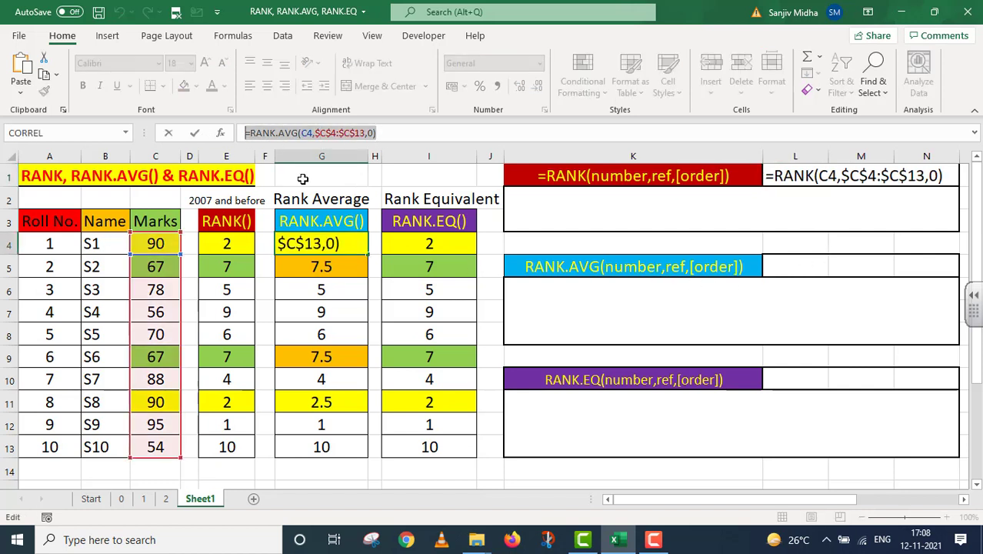
key("ctrl+c")
key("Escape")
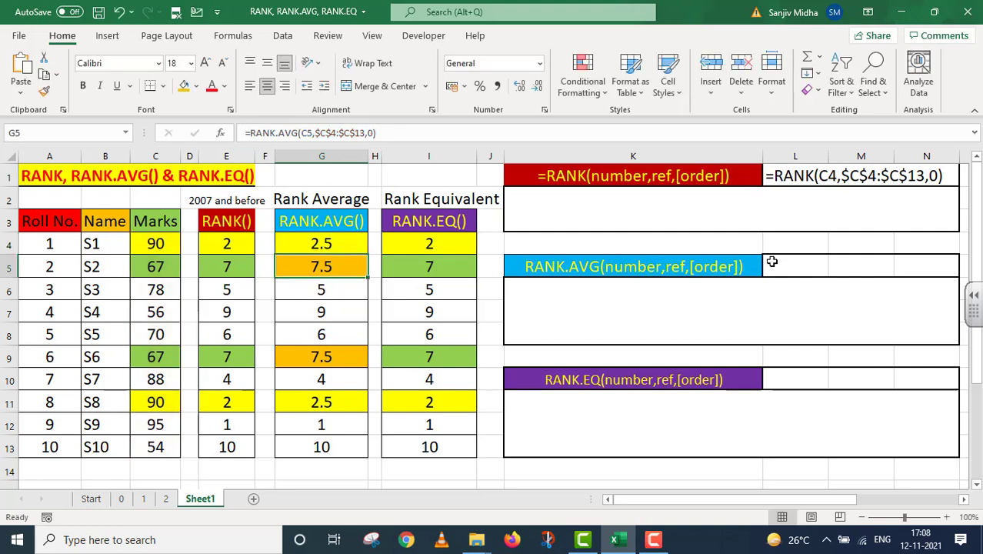
left_click(788, 269)
type("'")
key("ctrl+v")
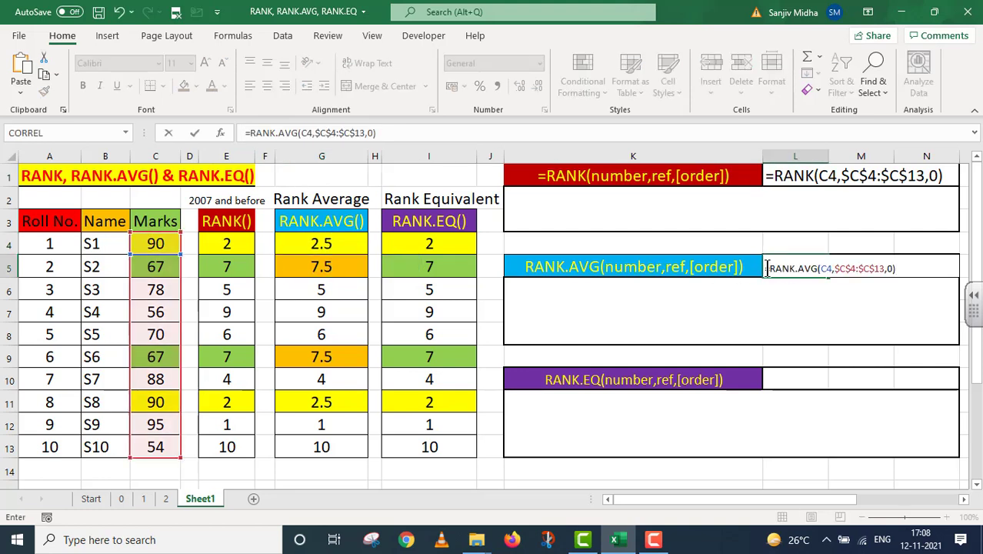
key("ctrl+Return")
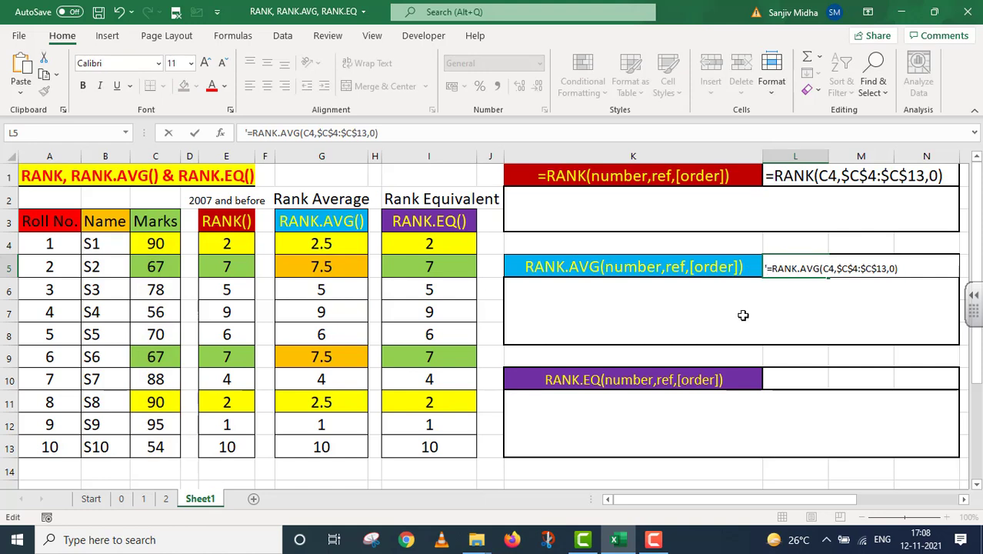
left_click(800, 292)
Set the font size of the RANK.AVG formula text in L5 to 18.
left_click(783, 269)
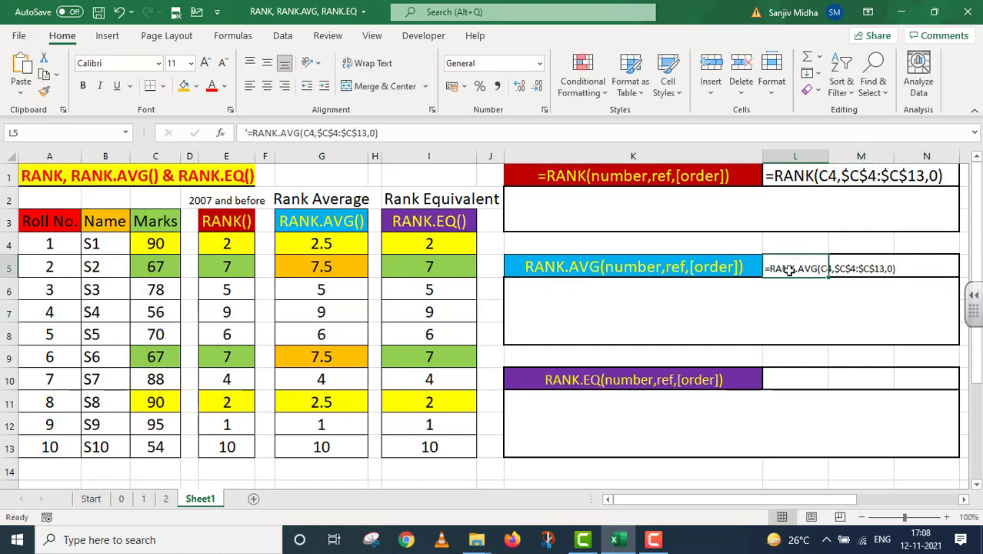
left_click(191, 64)
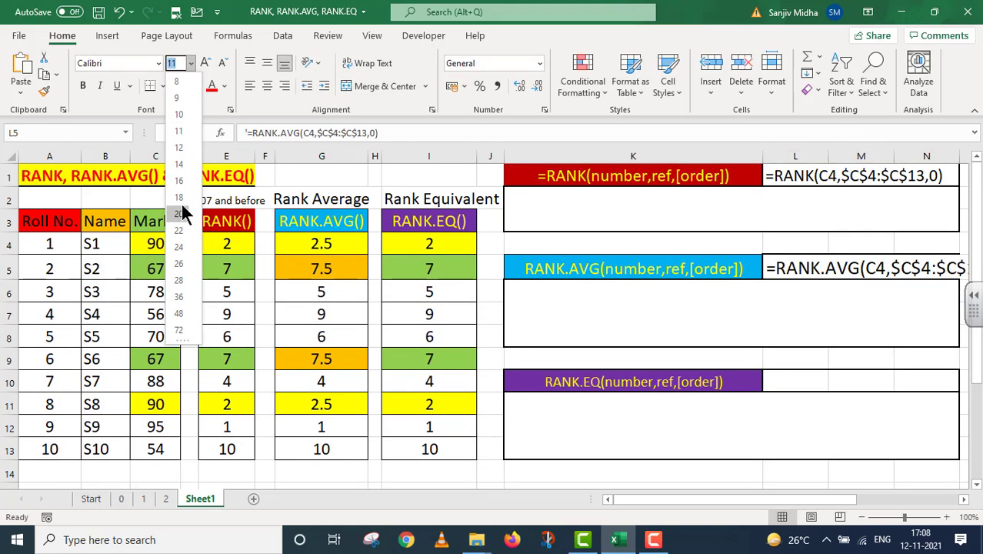
left_click(179, 197)
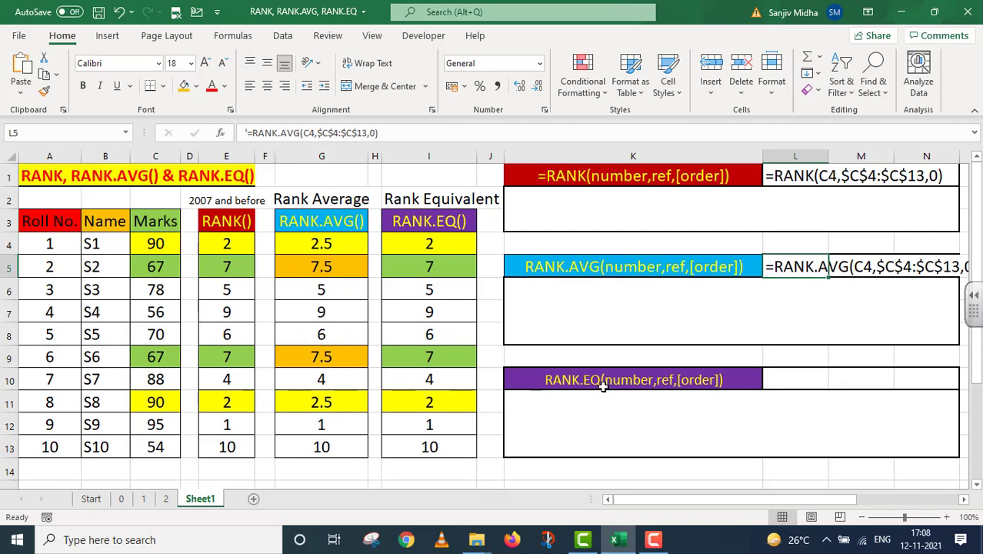
Copy the RANK.EQ formula from I4 into L10 as text, entering '=RANK.EQ(C4,$C$4:$C$13,0) beside its syntax.
left_click(389, 244)
left_click_drag(405, 133, 245, 132)
key("Return")
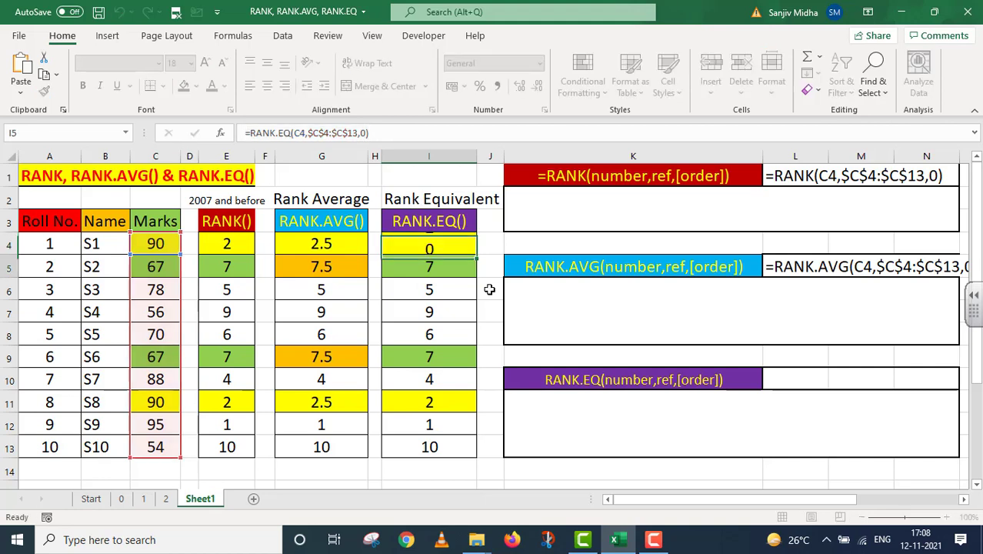
double_click(779, 382)
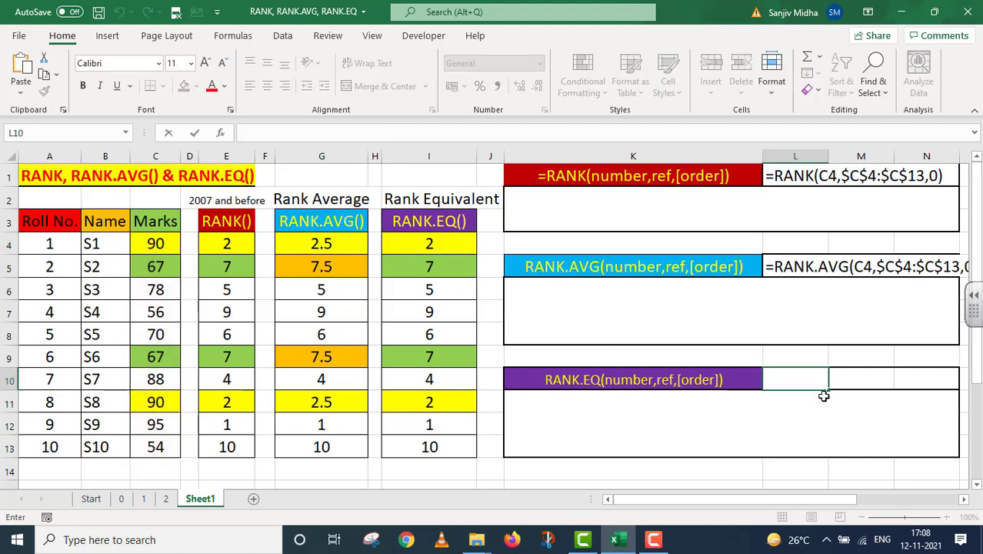
key("ctrl+v")
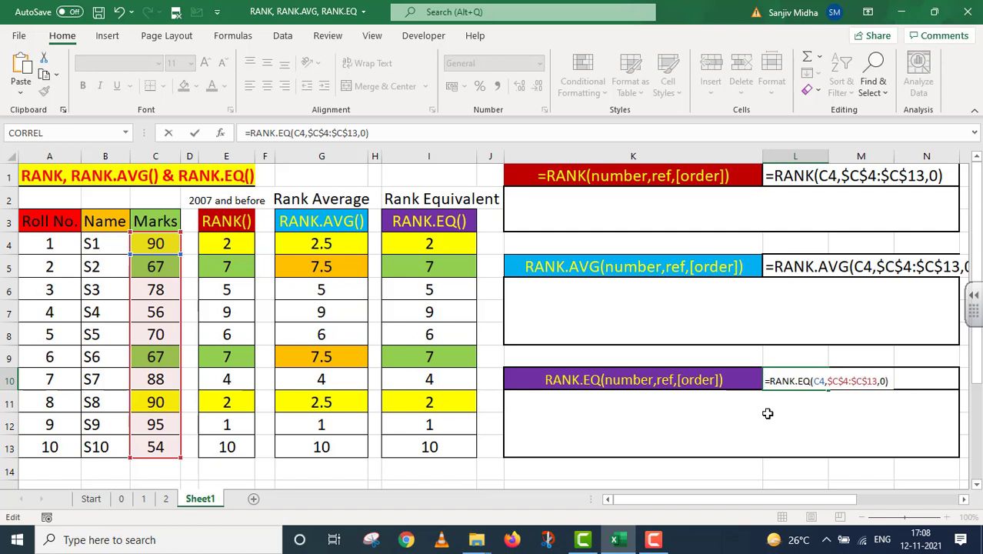
key("Home")
type("'")
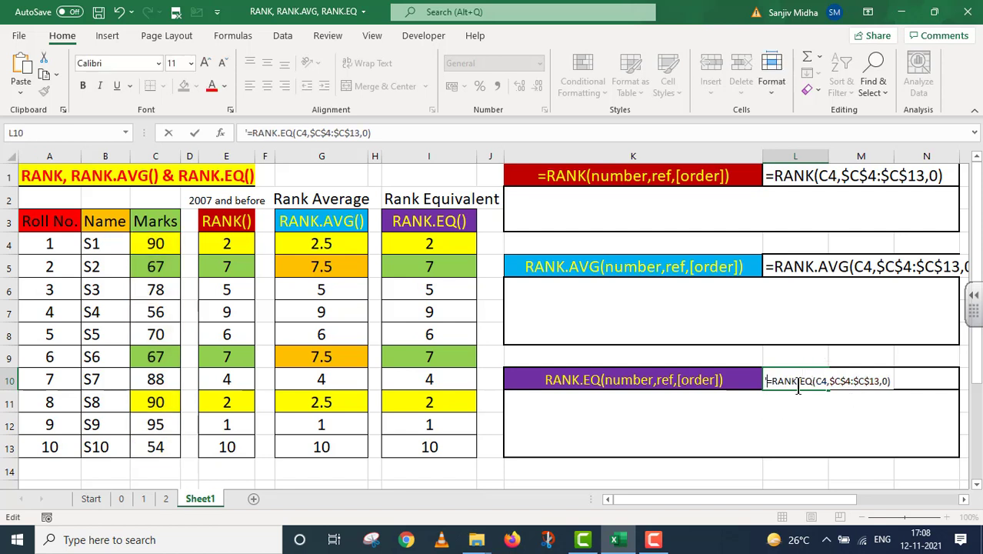
Set the font size of the RANK.EQ formula text in L10 to 18 and finish editing the cell.
left_click_drag(767, 380, 892, 381)
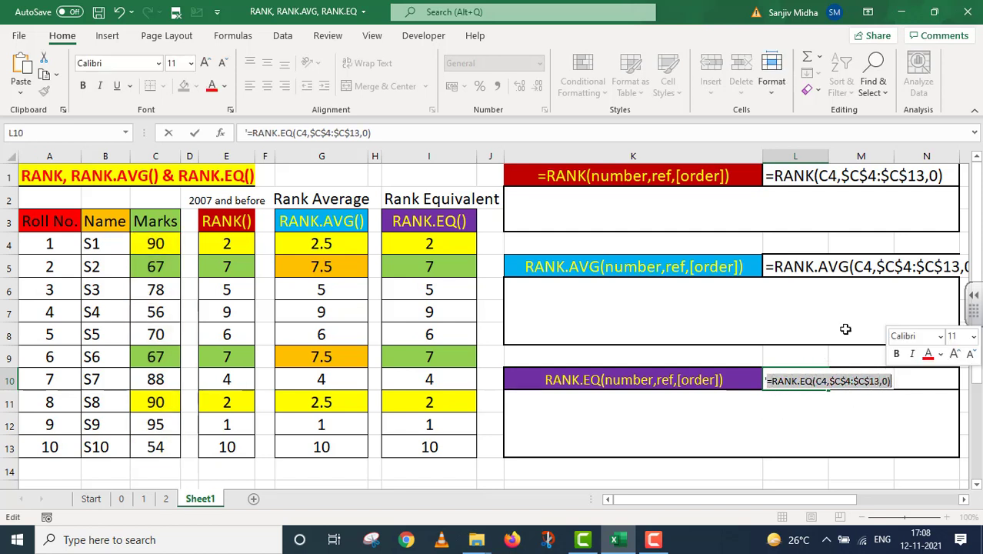
left_click(192, 63)
left_click(179, 197)
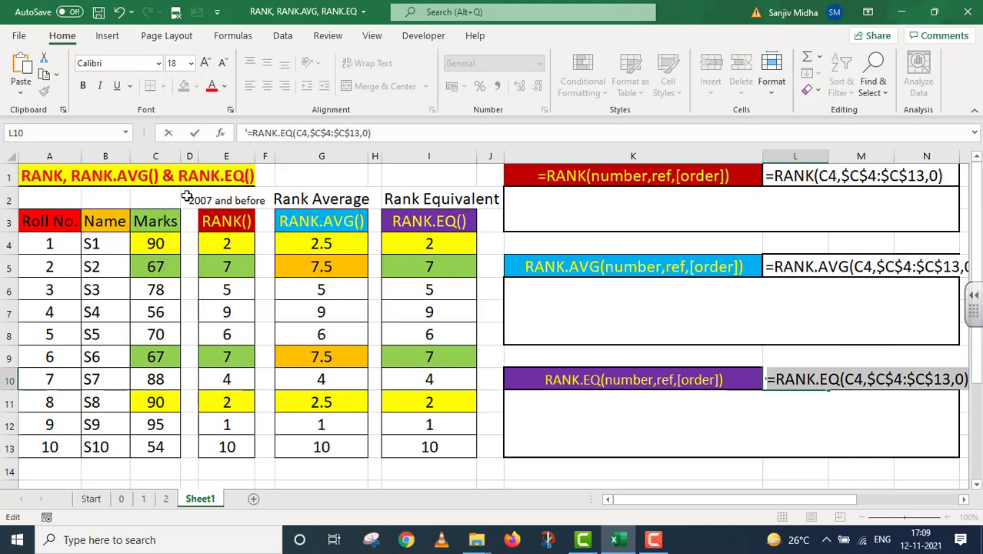
left_click(669, 443)
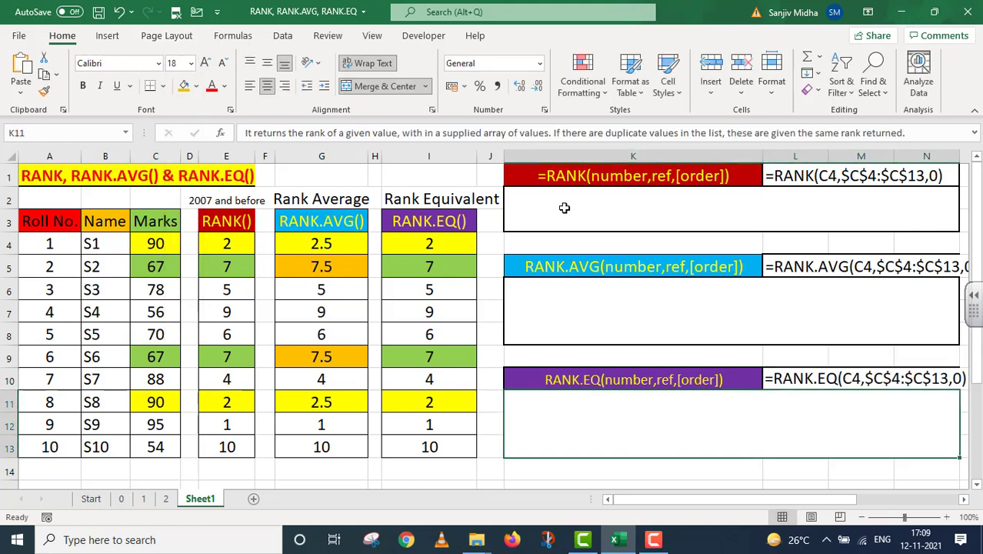
Set the font colour of the function descriptions in the merged cells K2, K6 and K11 to Automatic.
left_click(564, 207)
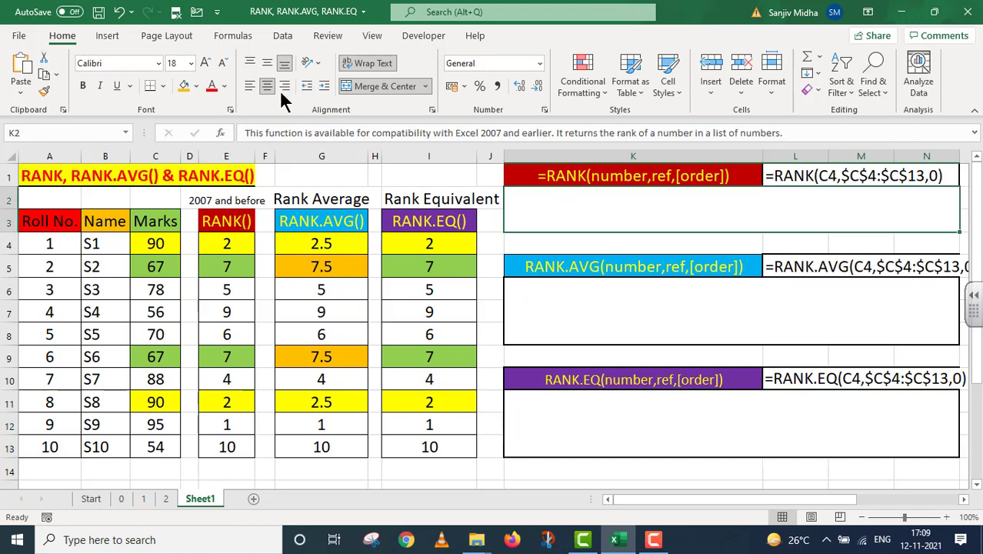
left_click(225, 86)
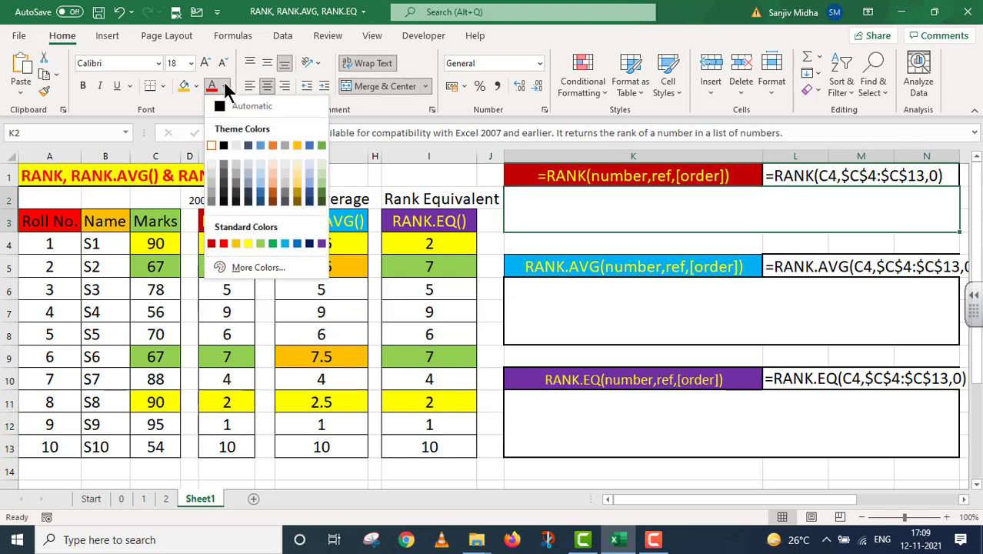
left_click(220, 107)
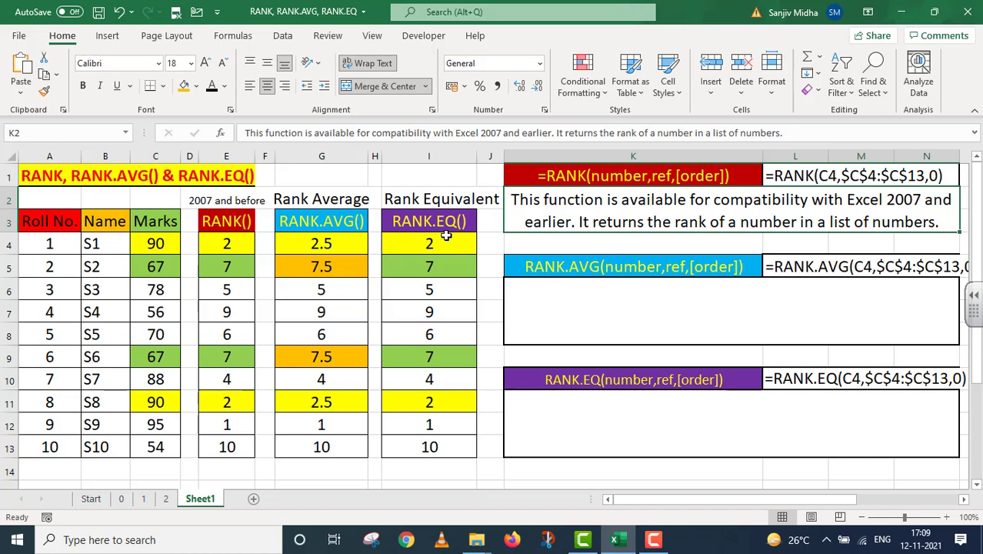
left_click(520, 285)
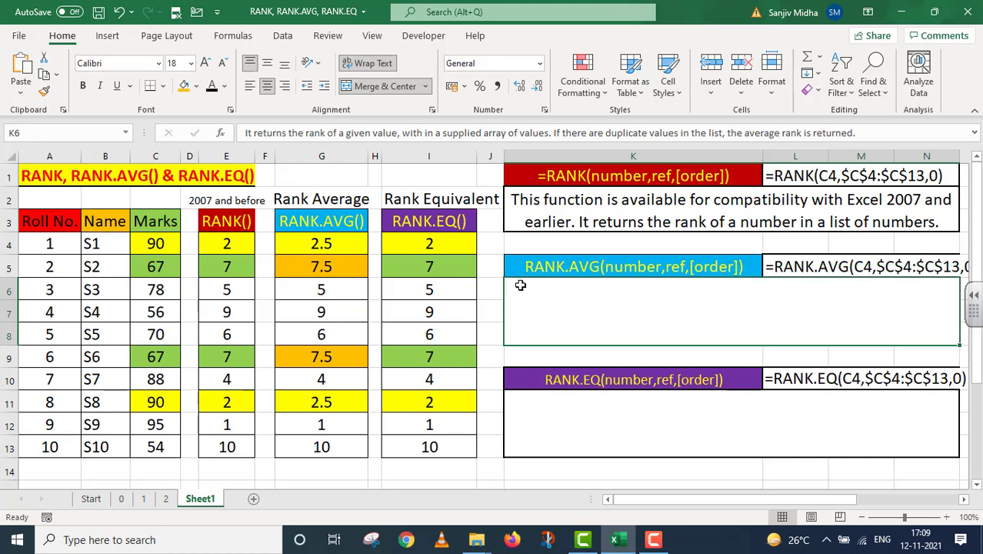
left_click(210, 87)
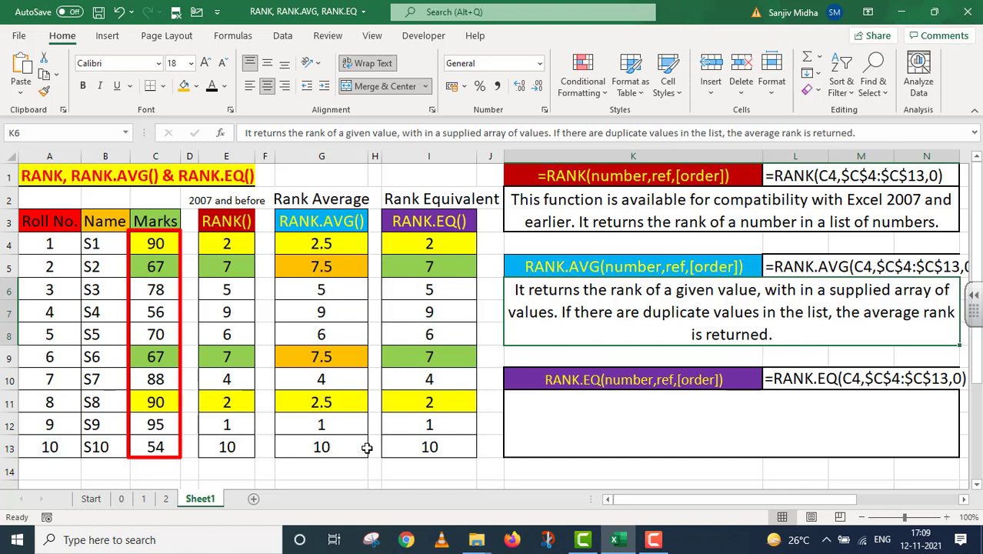
left_click(535, 400)
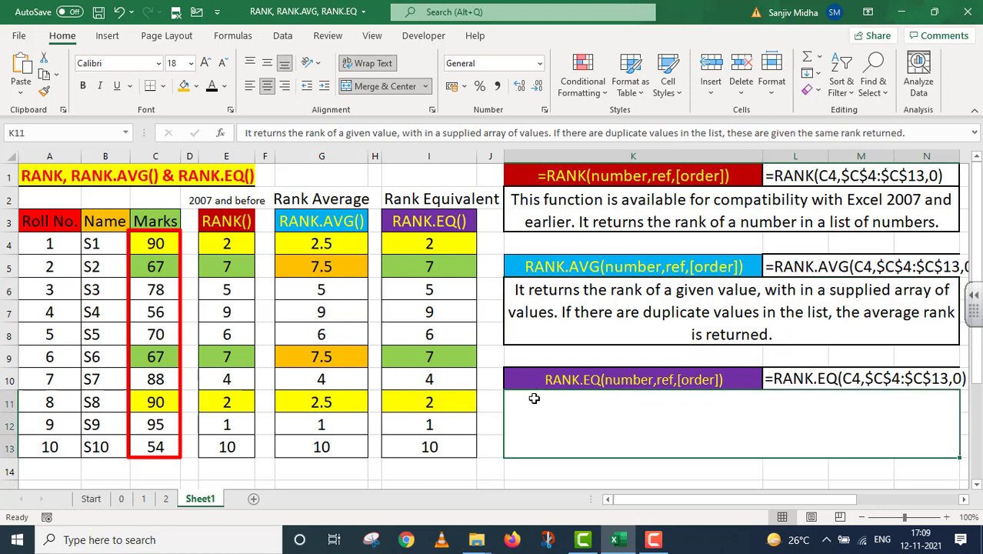
left_click(215, 87)
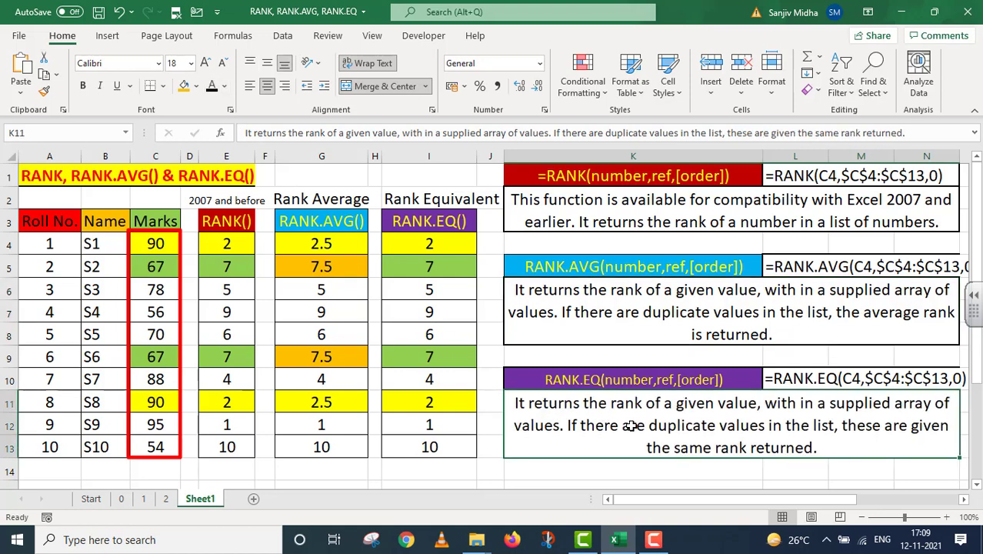